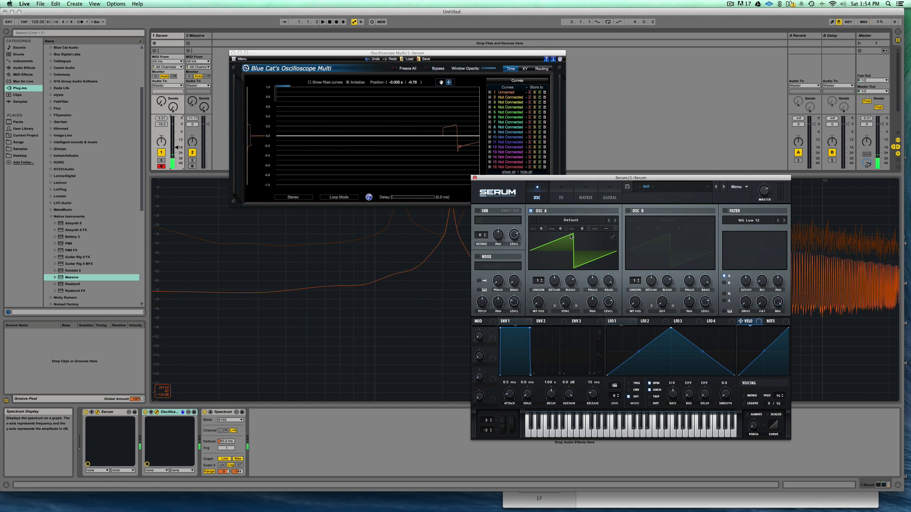
Move the oscilloscope and Serum windows apart and load the Analog wavetable Basic Shapes into oscillator A
drag(455, 57, 276, 36)
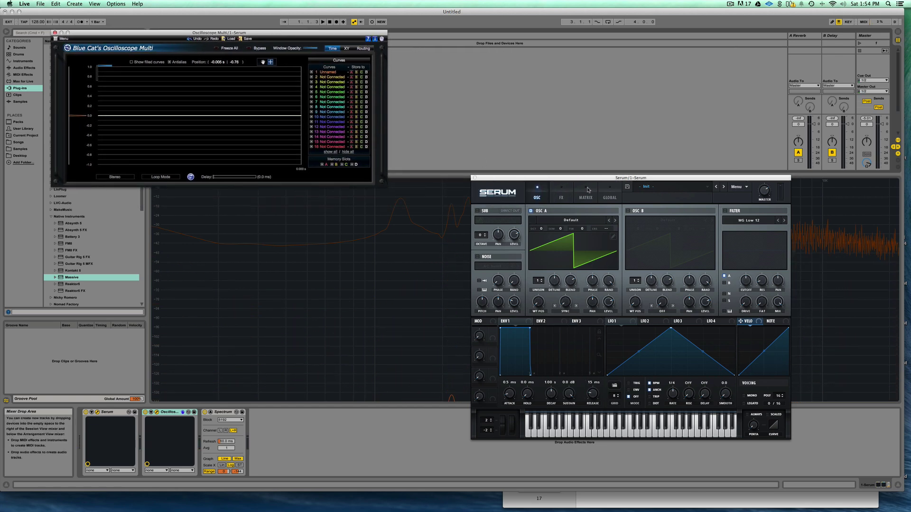
drag(567, 178, 687, 158)
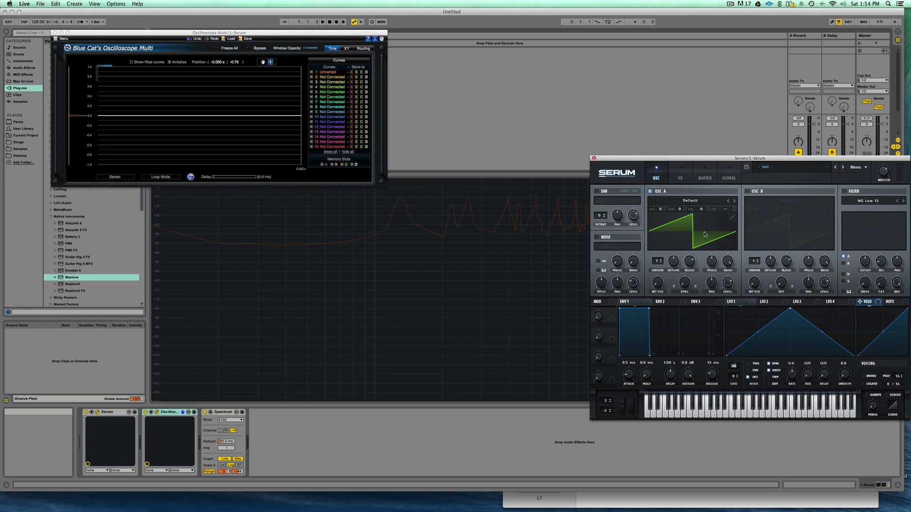
click(696, 203)
mouse_move(697, 210)
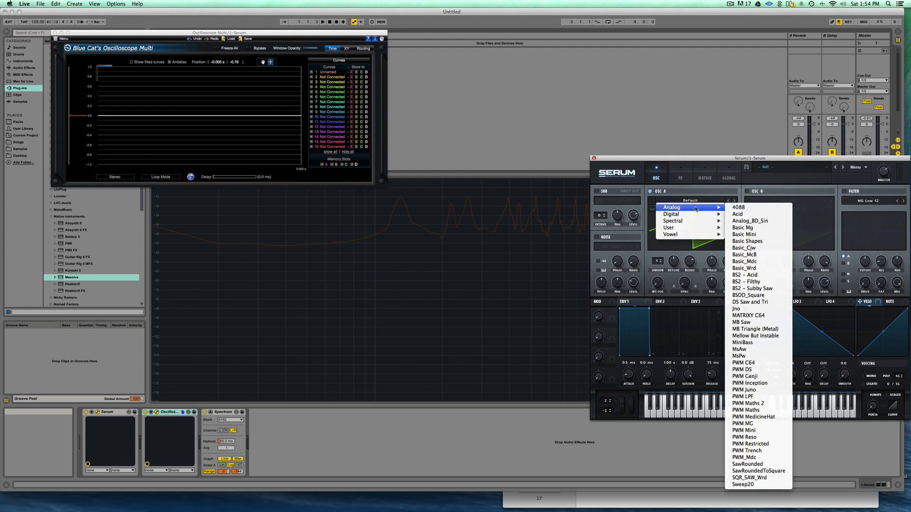
click(693, 193)
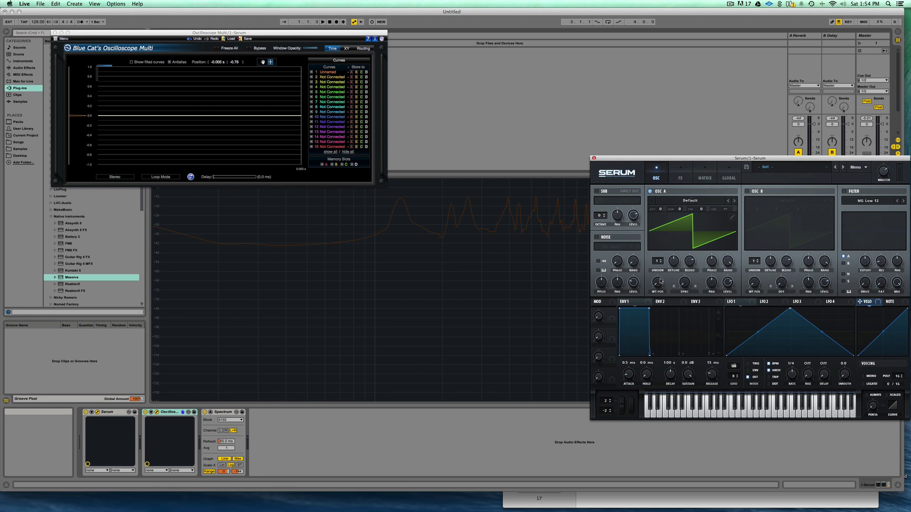
click(703, 203)
mouse_move(703, 209)
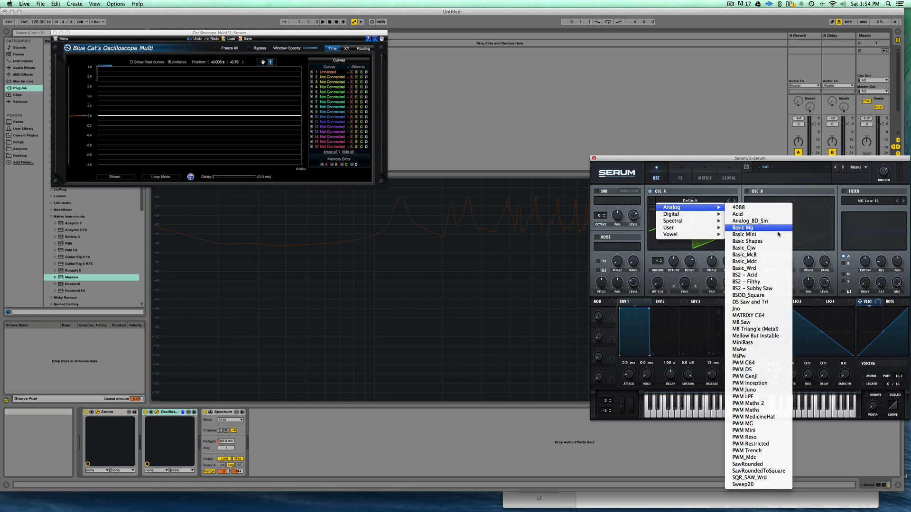
click(765, 241)
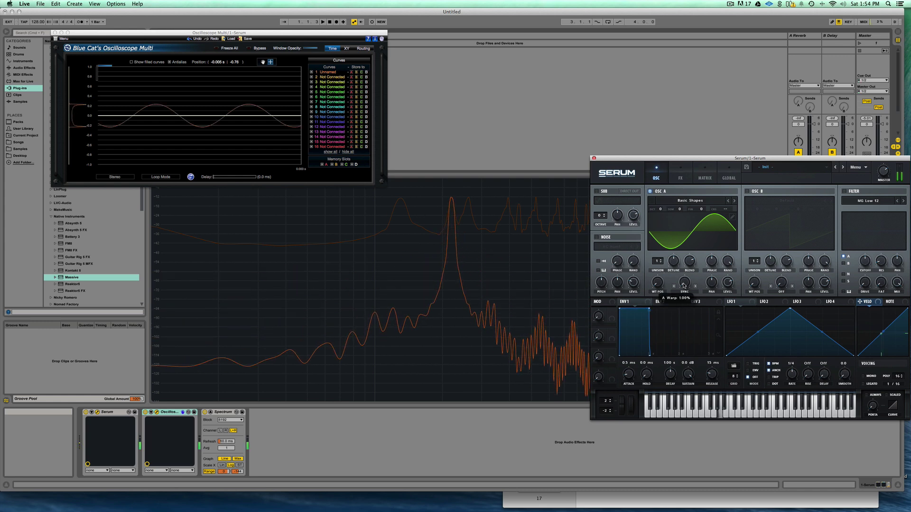
Sweep oscillator A's sync warp upward on the sine wave while repositioning Serum to expose the spectrum, and reset the warp amount
drag(682, 284, 684, 276)
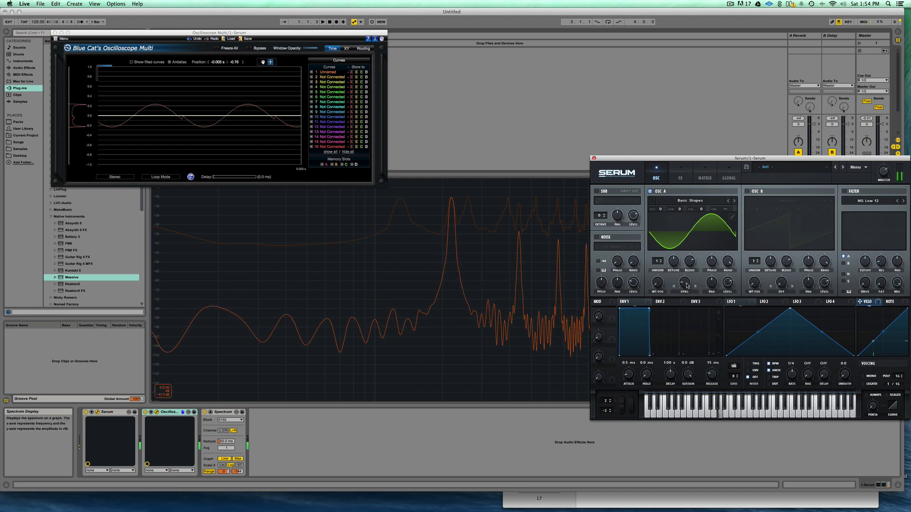
drag(687, 281, 689, 261)
drag(681, 156, 760, 201)
drag(758, 330, 763, 313)
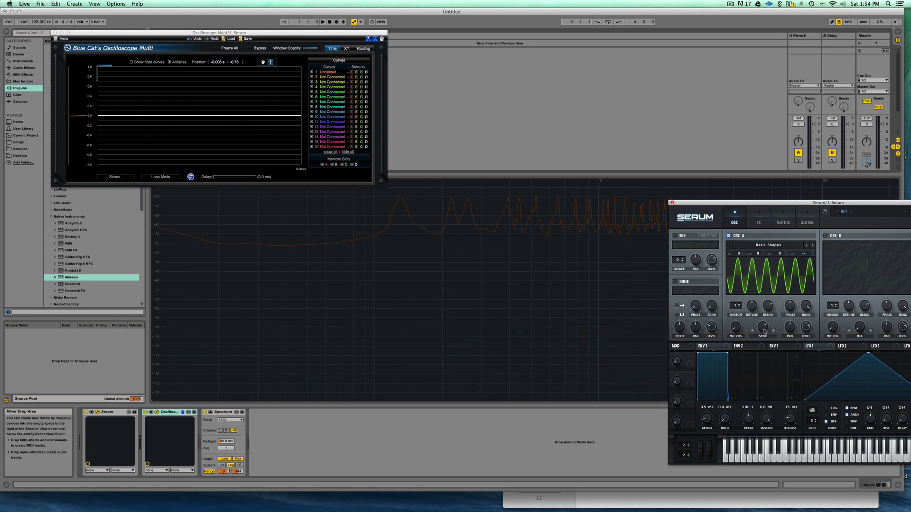
drag(764, 332, 755, 288)
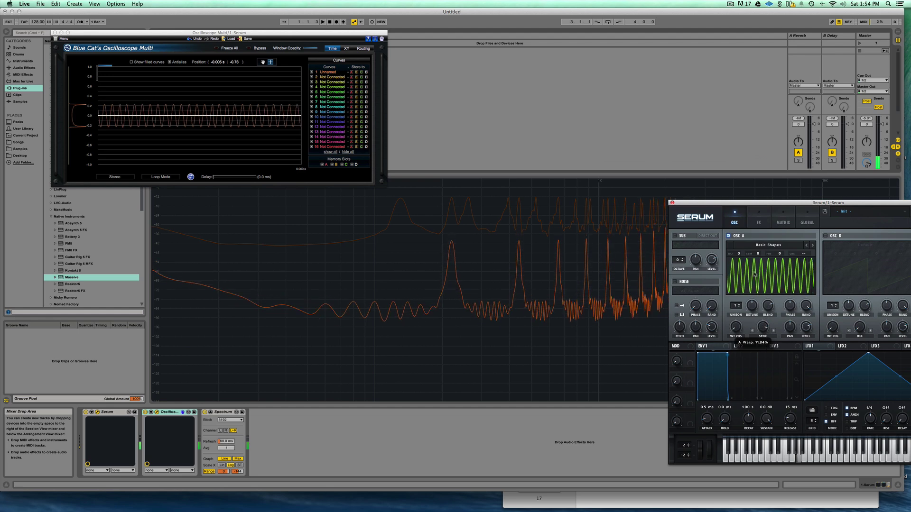
drag(762, 205, 334, 136)
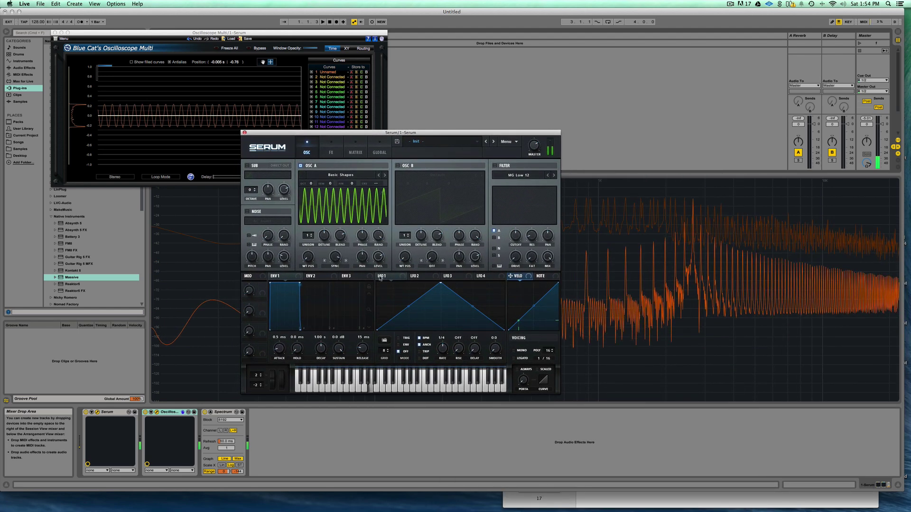
drag(335, 256, 338, 237)
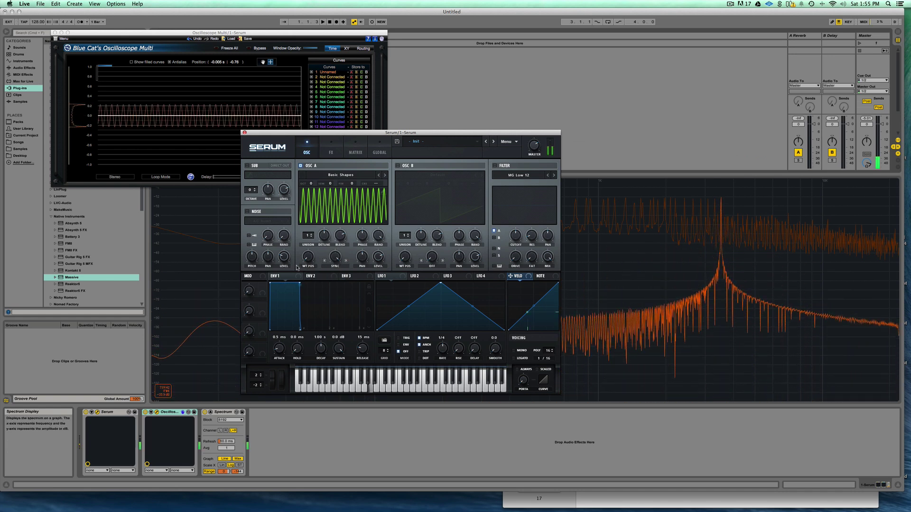
double_click(335, 257)
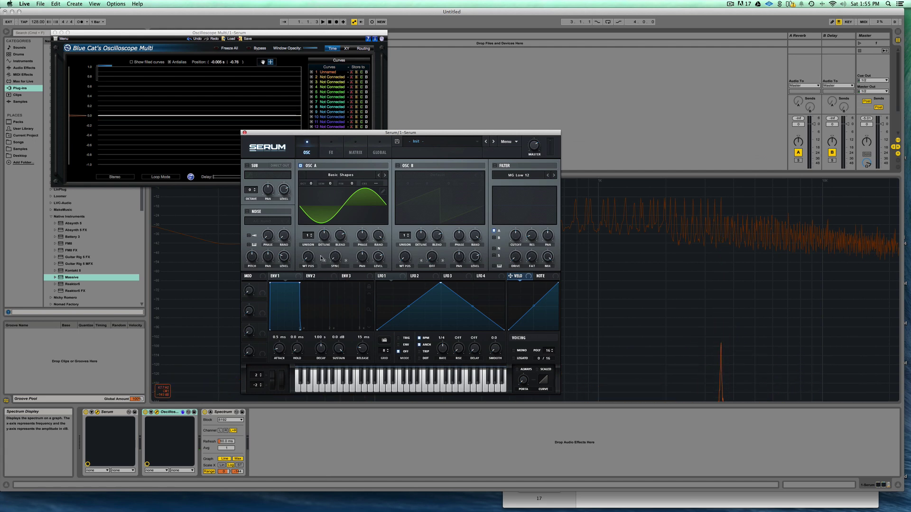
Shift oscillator A's wavetable position to the sawtooth shape and sweep its sync warp up to 16.00% and back to minimum
drag(307, 251, 307, 238)
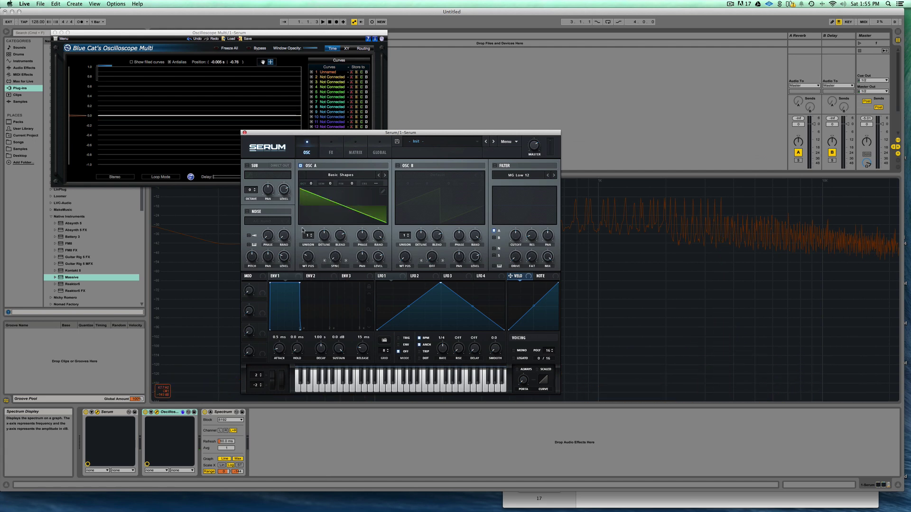
drag(420, 134, 195, 176)
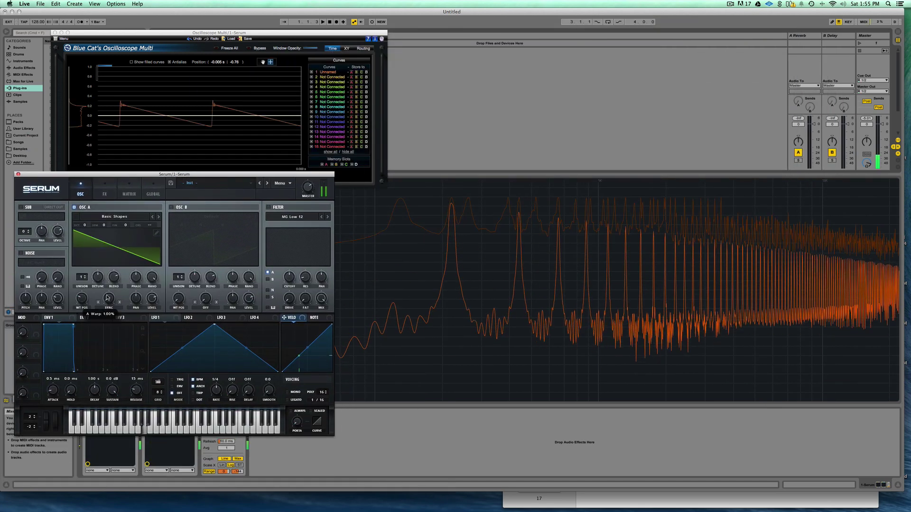
drag(108, 301, 120, 231)
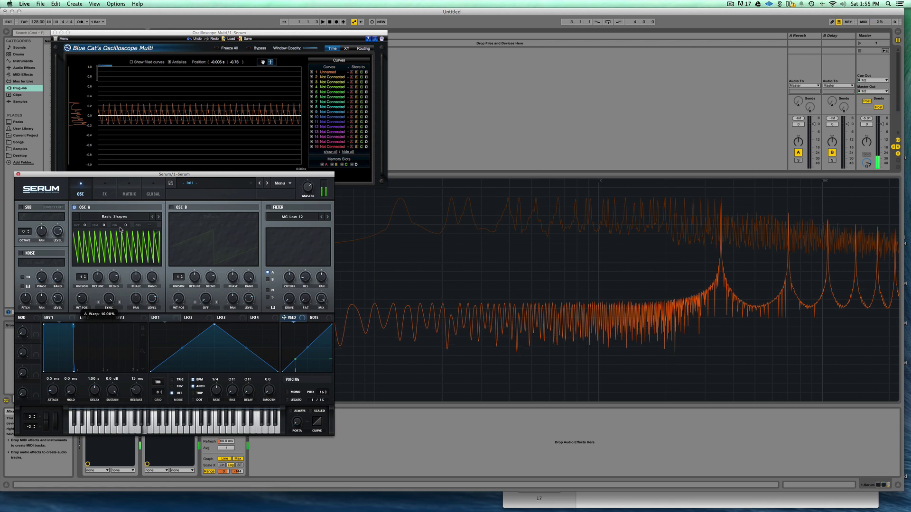
drag(120, 233, 114, 281)
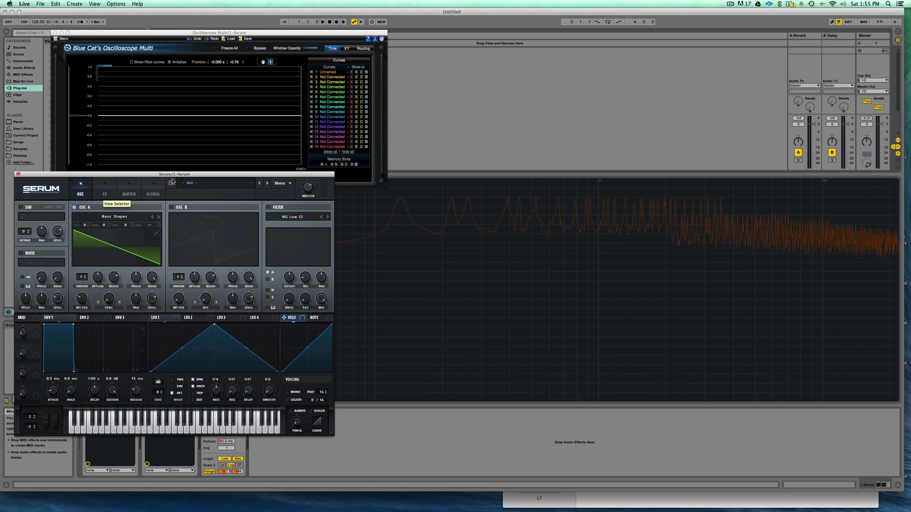
Place the Serum and oscilloscope windows side by side and raise oscillator A's sync warp to 16.00%
drag(172, 176, 672, 98)
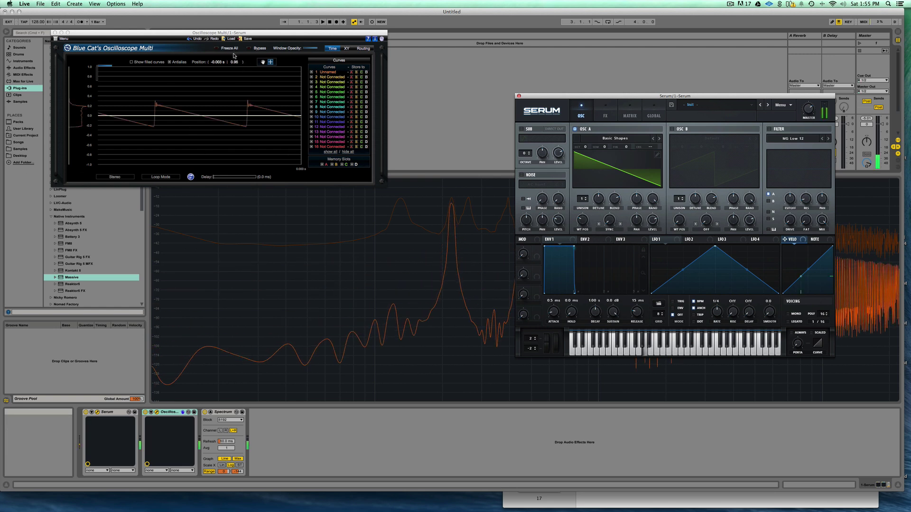
drag(237, 33, 308, 43)
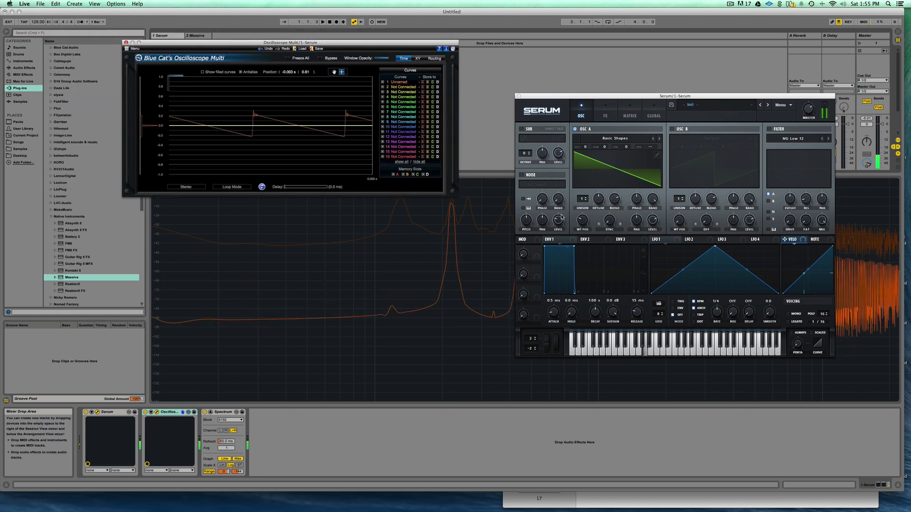
drag(615, 221, 612, 189)
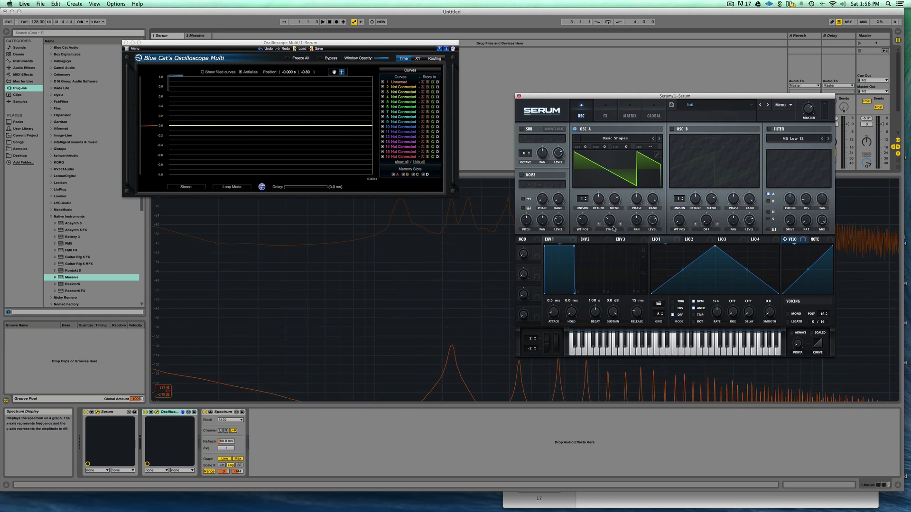
drag(611, 222, 618, 176)
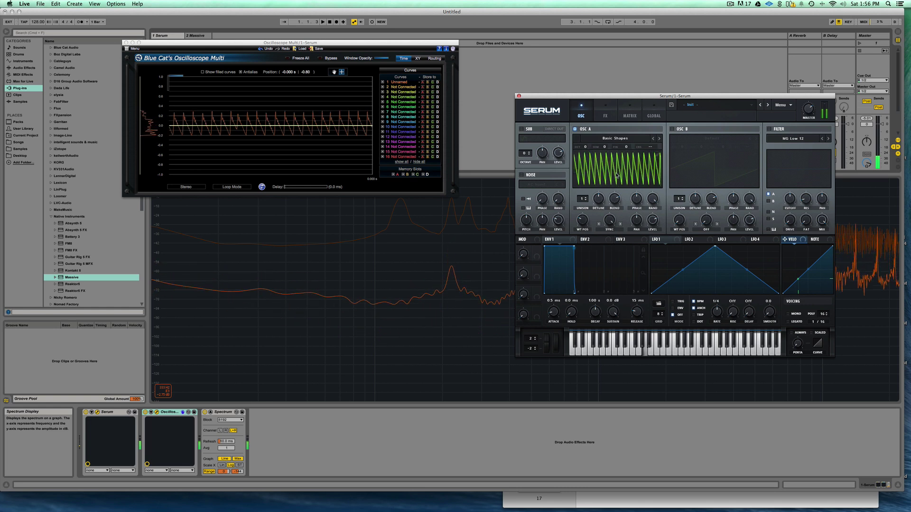
double_click(614, 232)
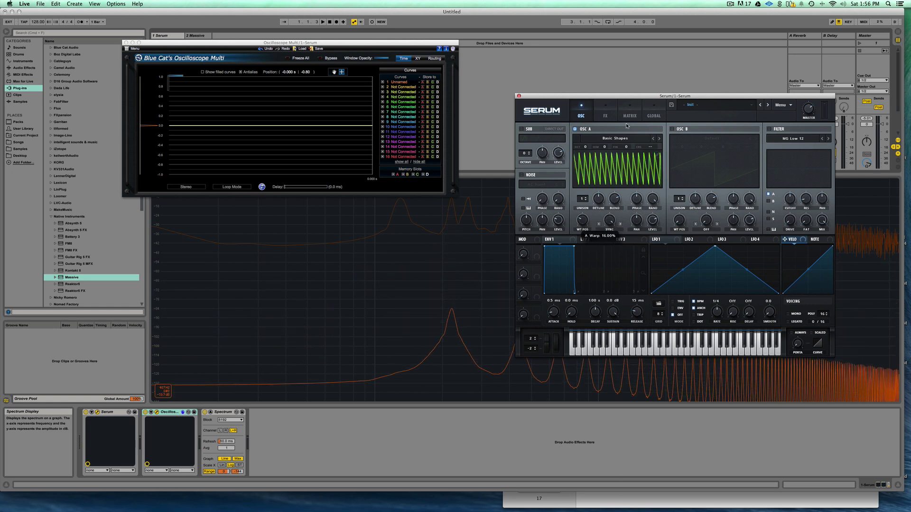
Lower oscillator A's warp amount to about two and a half sawtooth cycles and select the Sync (Window 1/2) warp mode
drag(611, 225, 606, 221)
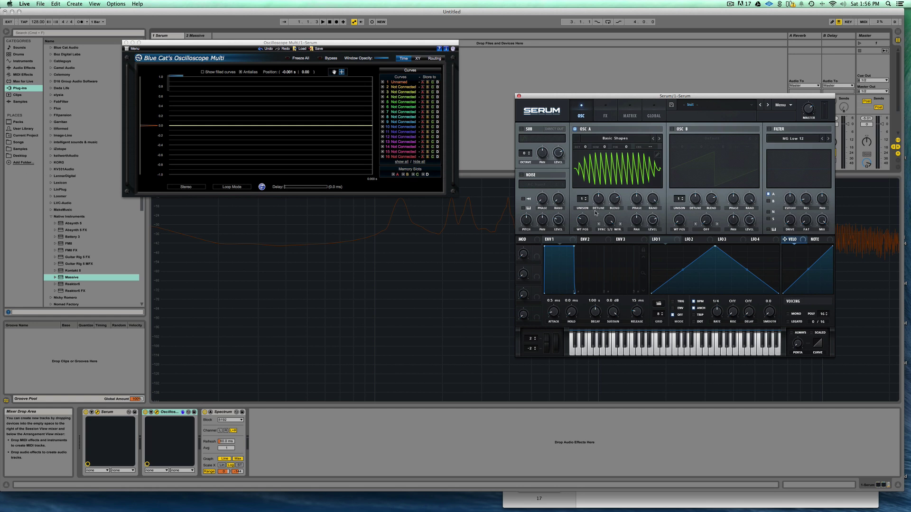
drag(610, 220, 617, 273)
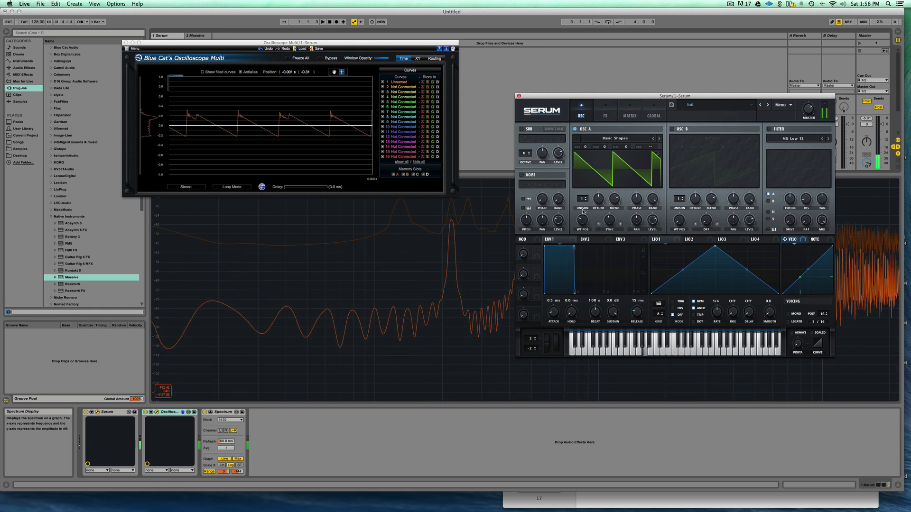
click(621, 224)
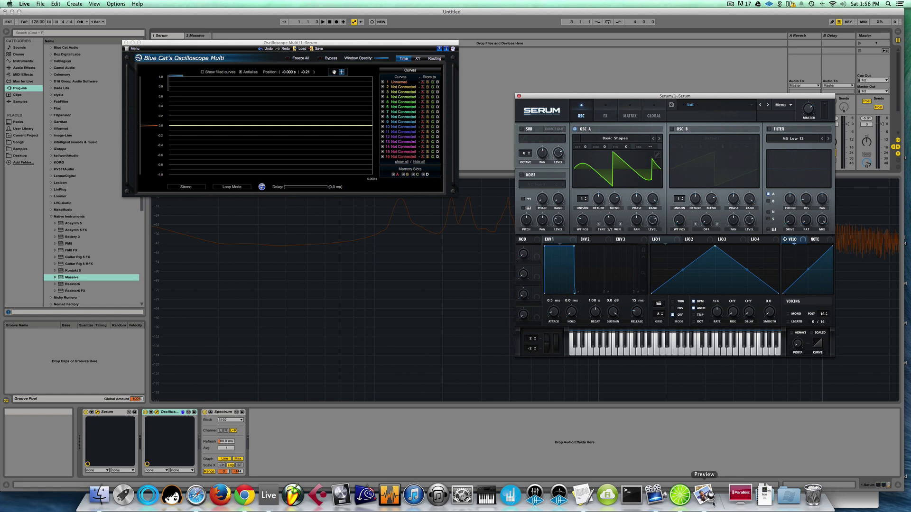
Switch to Preview, read the Self Sync and Windowed Sync descriptions in the Serum manual, and return to Live
click(714, 503)
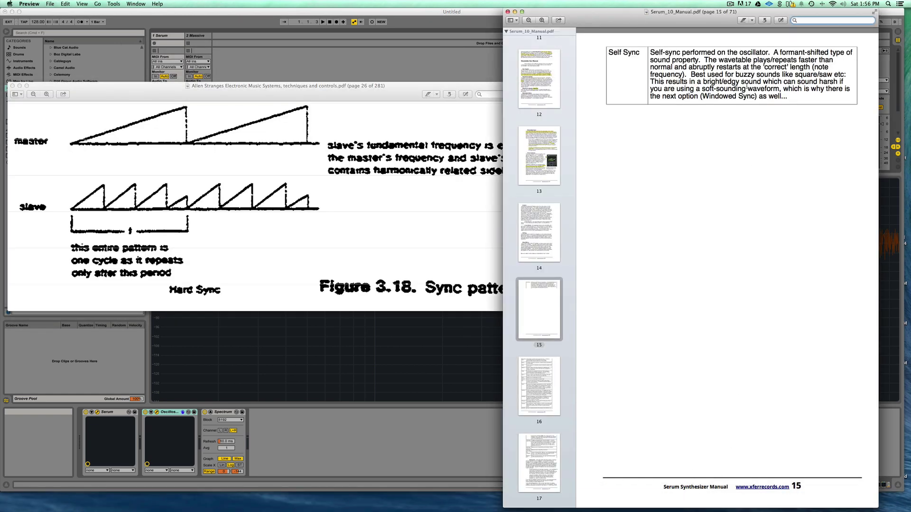
scroll(747, 88, down, 5)
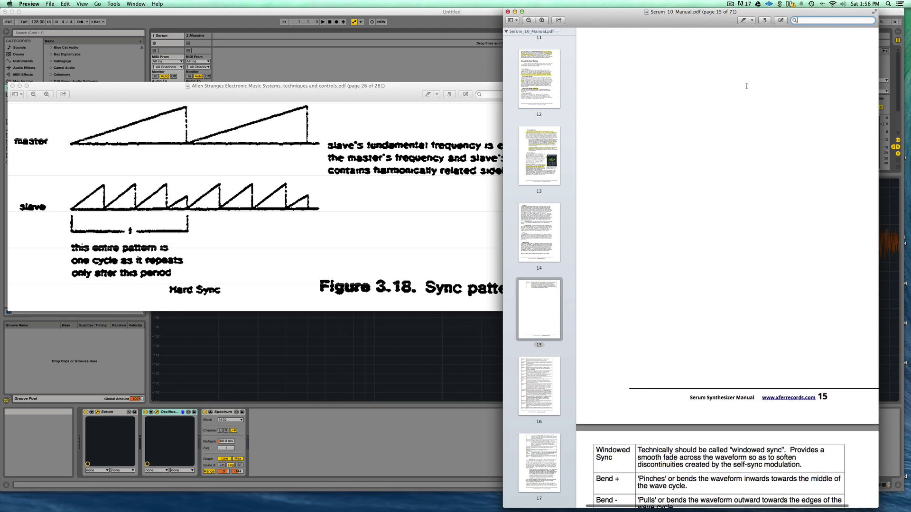
scroll(747, 86, down, 2)
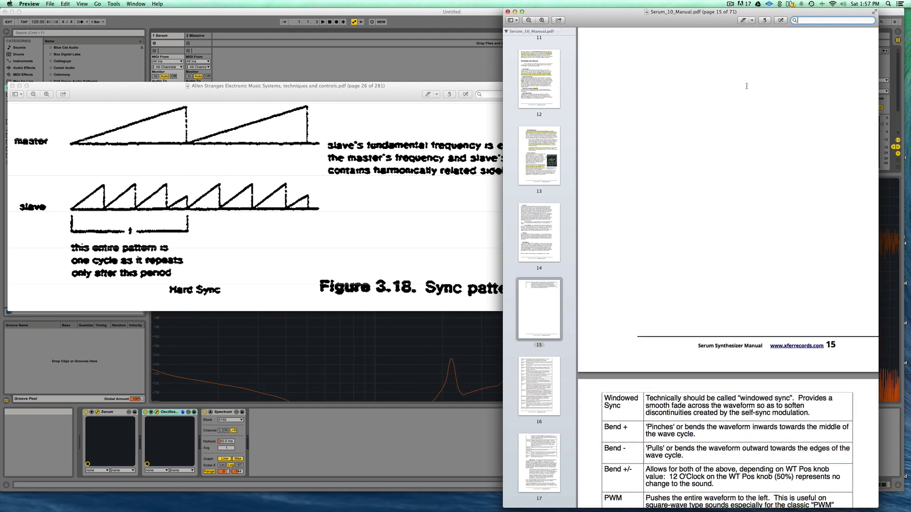
scroll(746, 86, up, 4)
scroll(747, 86, up, 2)
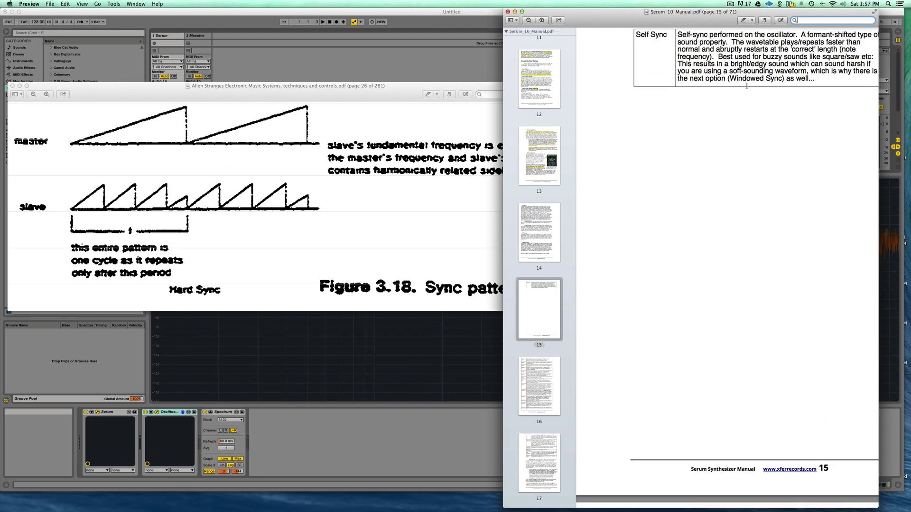
scroll(746, 86, down, 6)
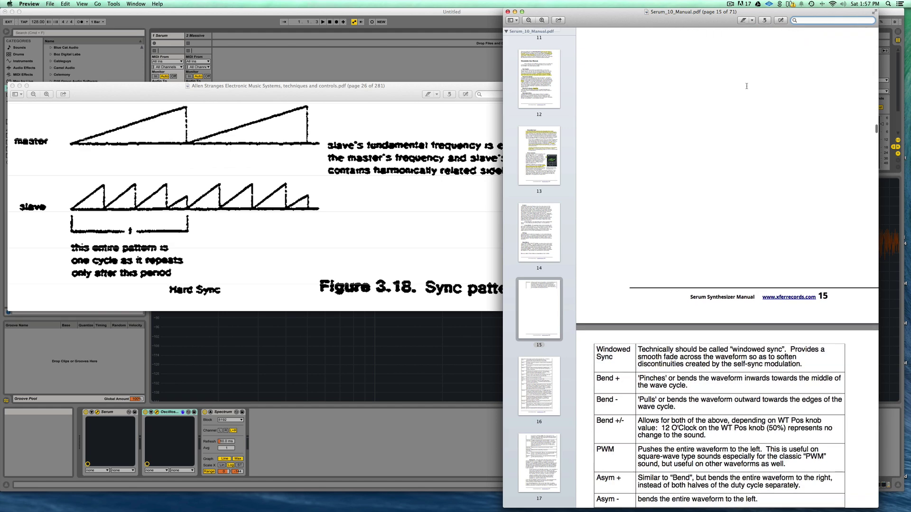
scroll(746, 86, down, 2)
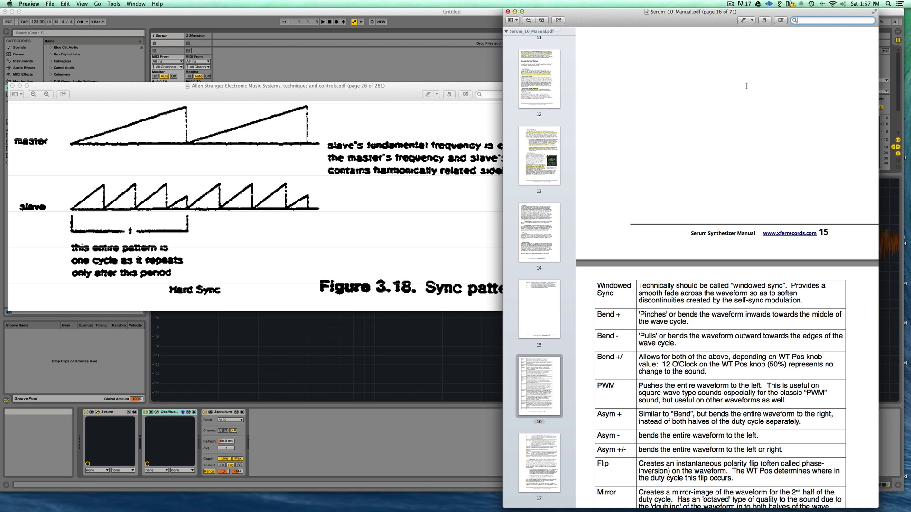
key(super+Tab)
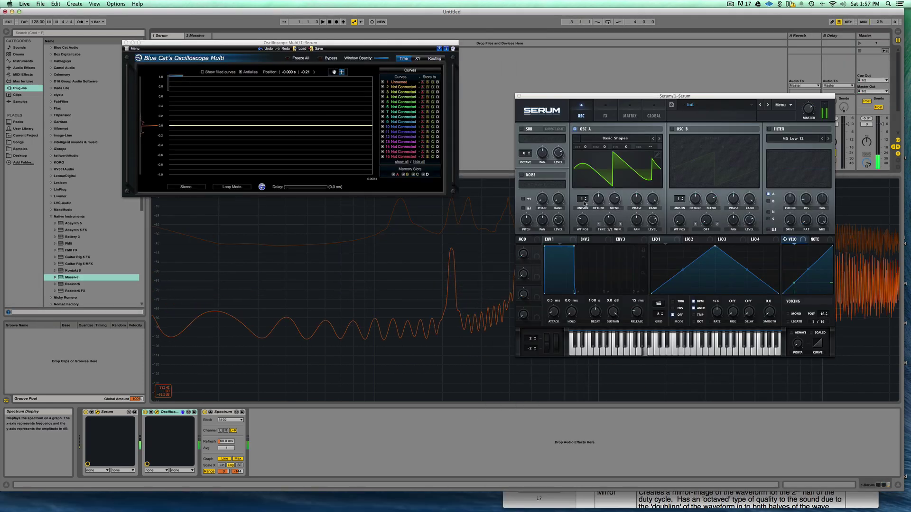
Audition oscillator A with the Sync (Window Full) warp mode and change its warp mode to Bend +
click(621, 225)
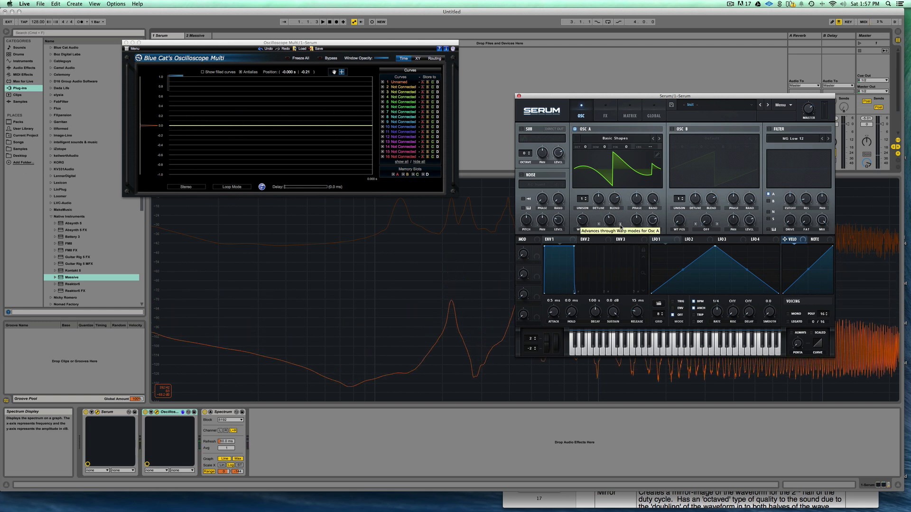
key(a)
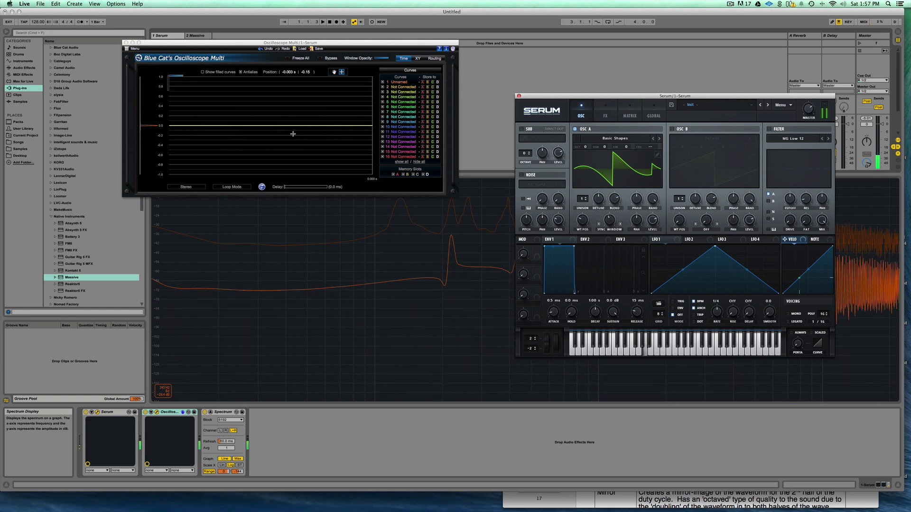
click(619, 230)
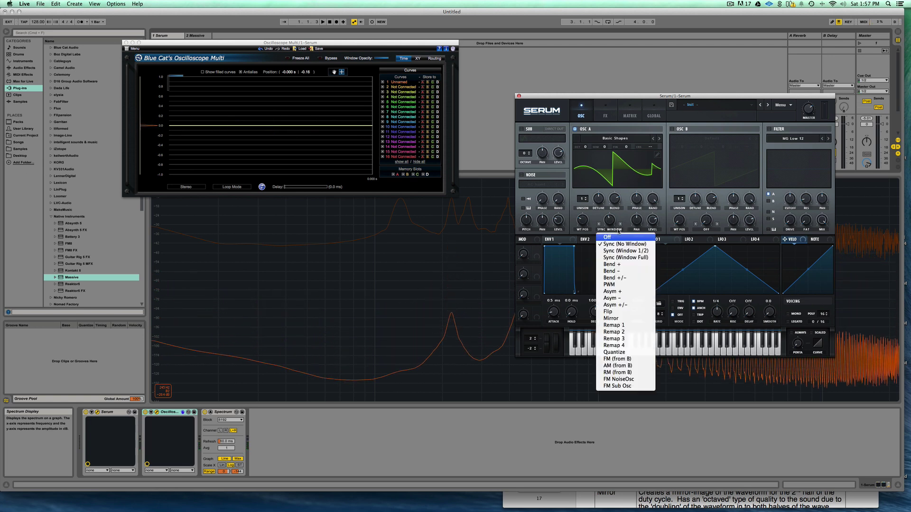
click(618, 264)
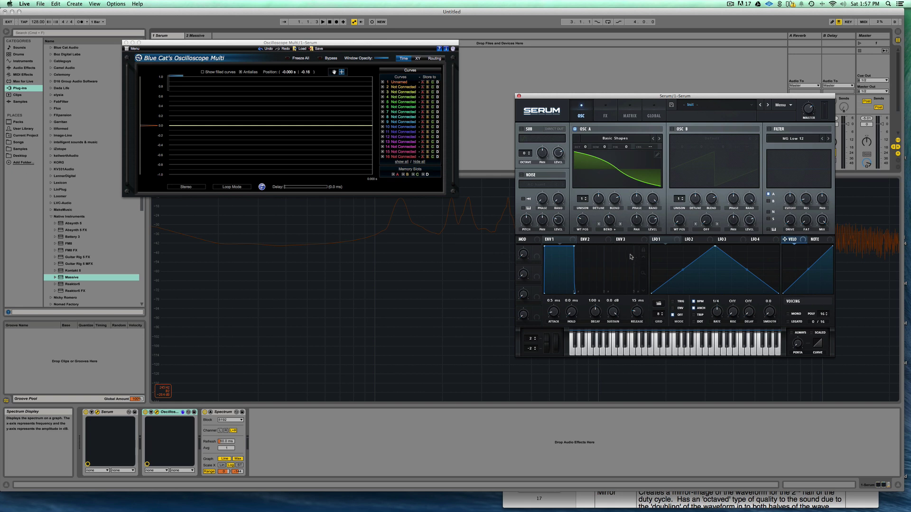
Load the ML Addifunk vowel wavetable into oscillator A and adjust its wavetable position until the waveform shows fuller peaks
click(625, 142)
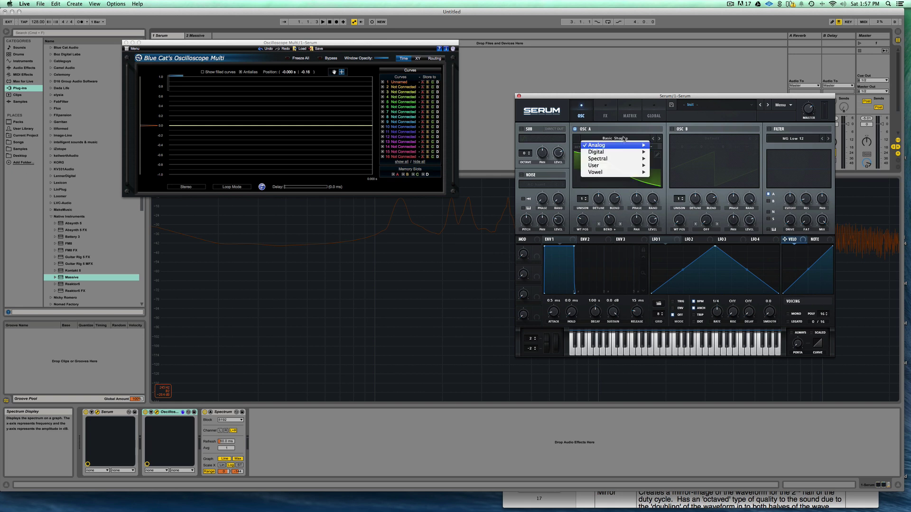
mouse_move(640, 172)
click(669, 174)
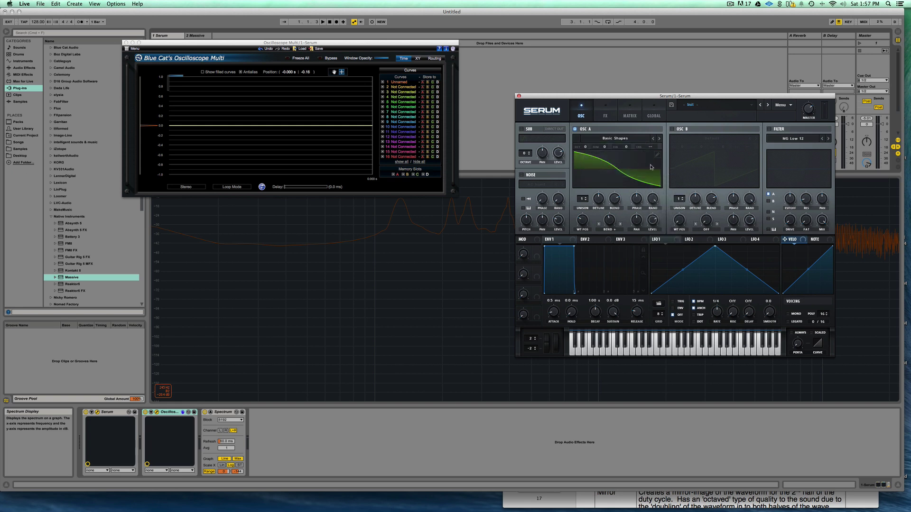
click(659, 140)
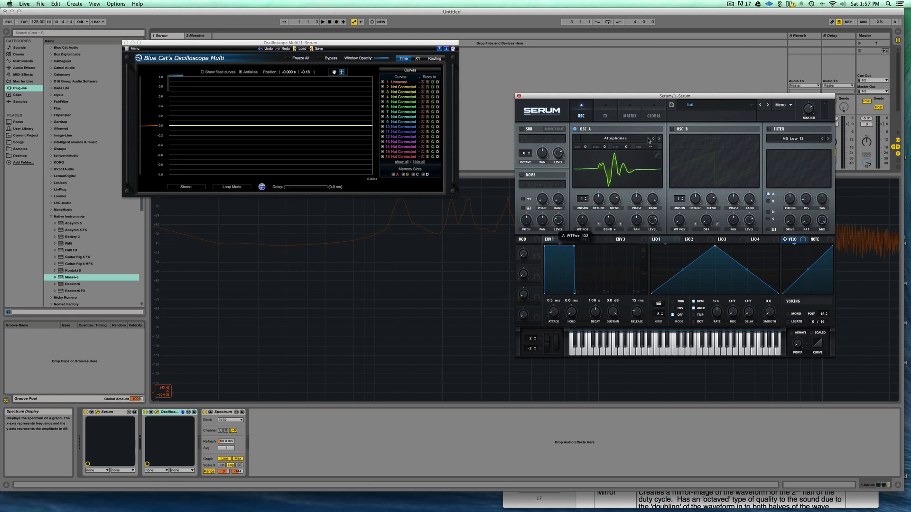
click(660, 139)
click(659, 139)
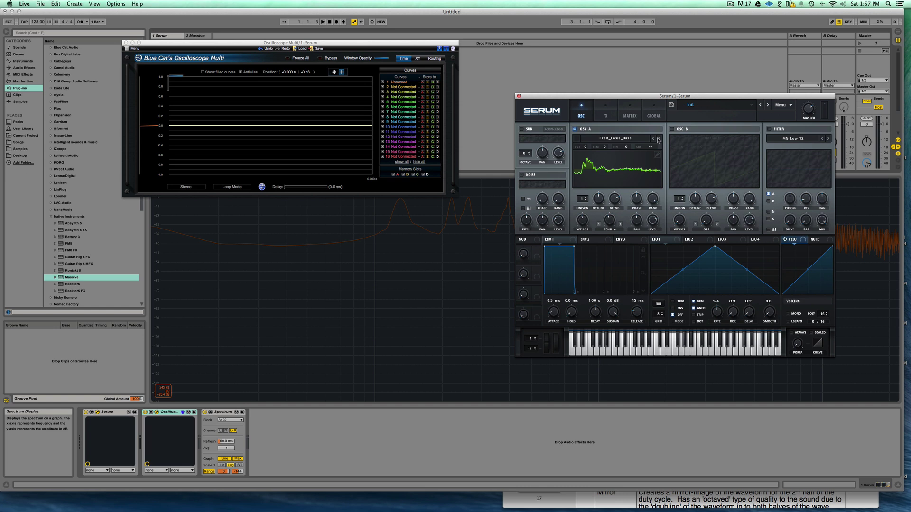
drag(582, 220, 584, 212)
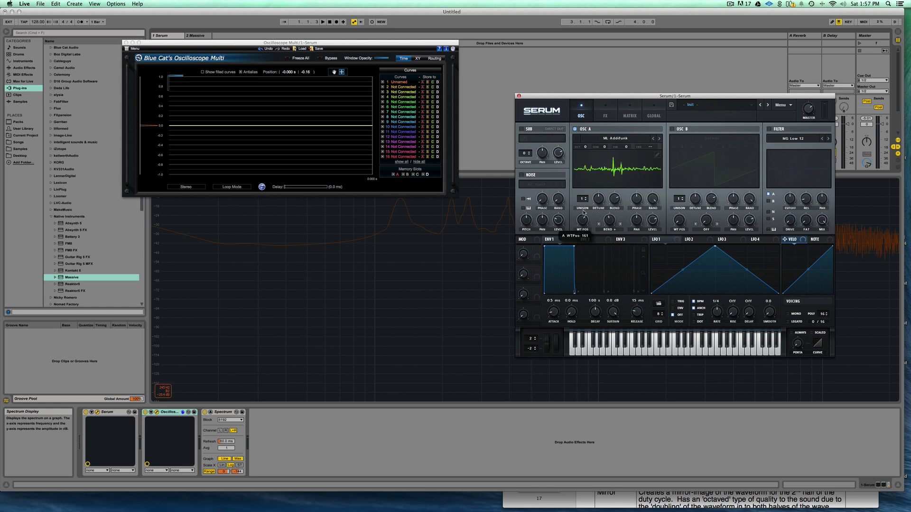
drag(582, 245, 583, 239)
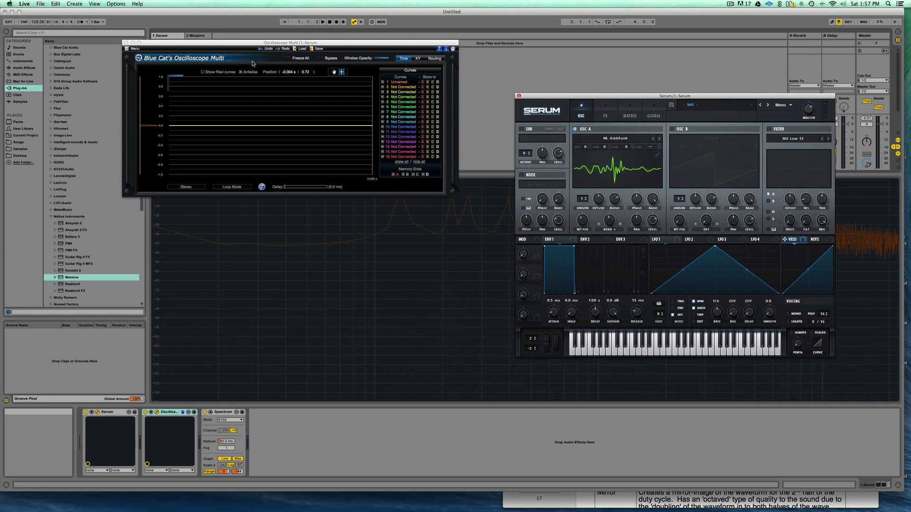
Move the oscilloscope window below the track headers, inspect the OSC1 mode list on the Massive track, and return to the Serum track
drag(247, 44, 290, 159)
click(197, 36)
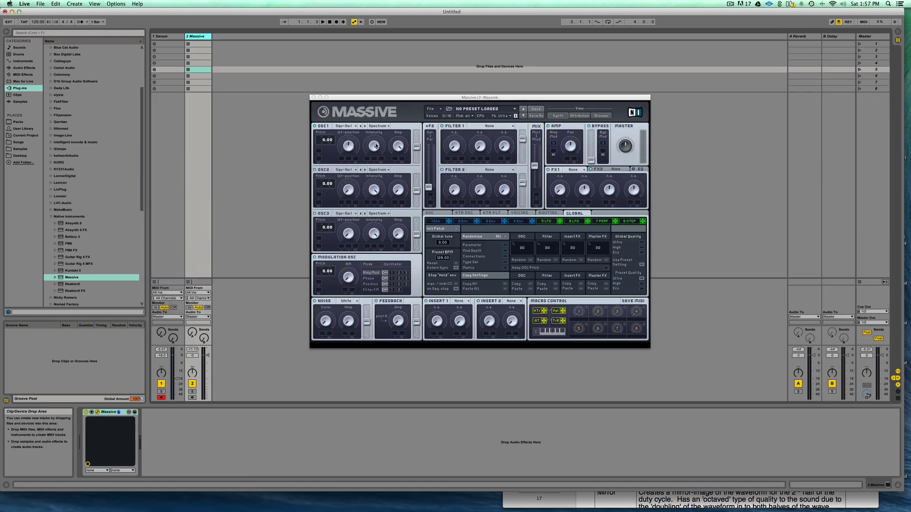
click(378, 126)
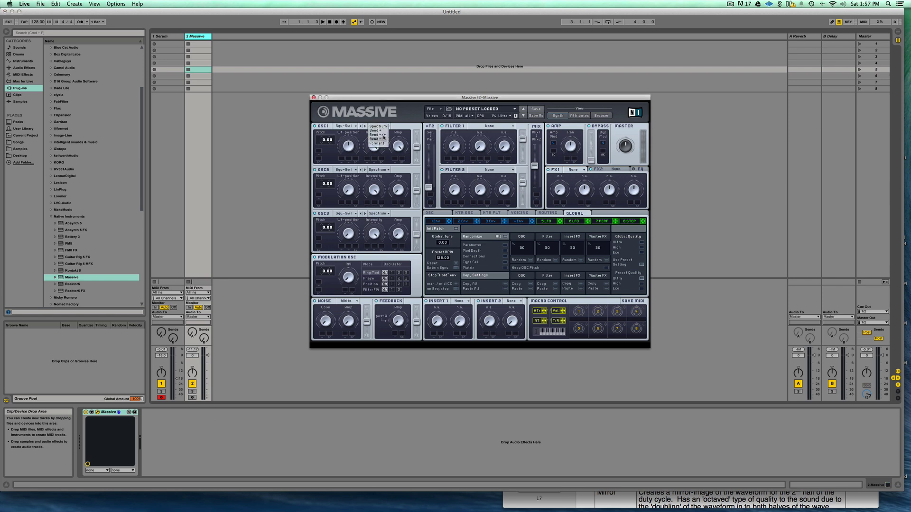
click(162, 37)
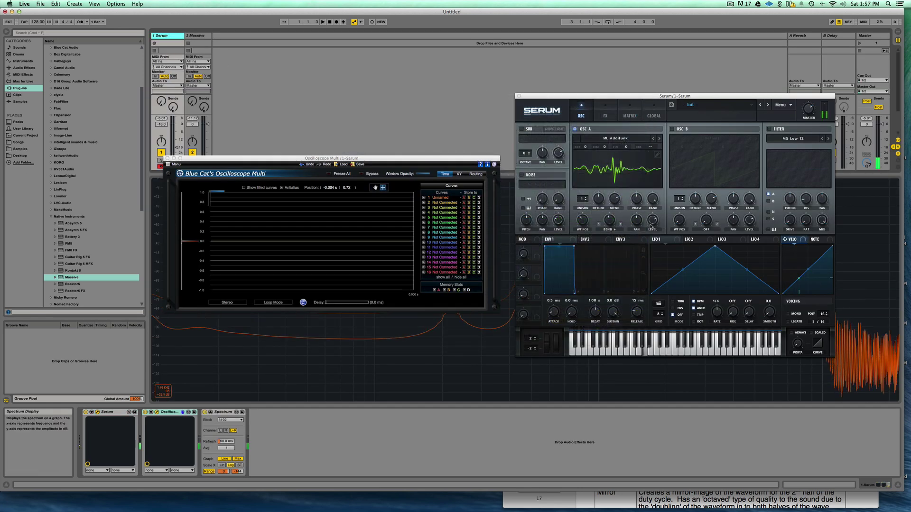
Lower oscillator A's Bend + warp amount to its minimum and raise it again while playing notes
drag(610, 220, 610, 269)
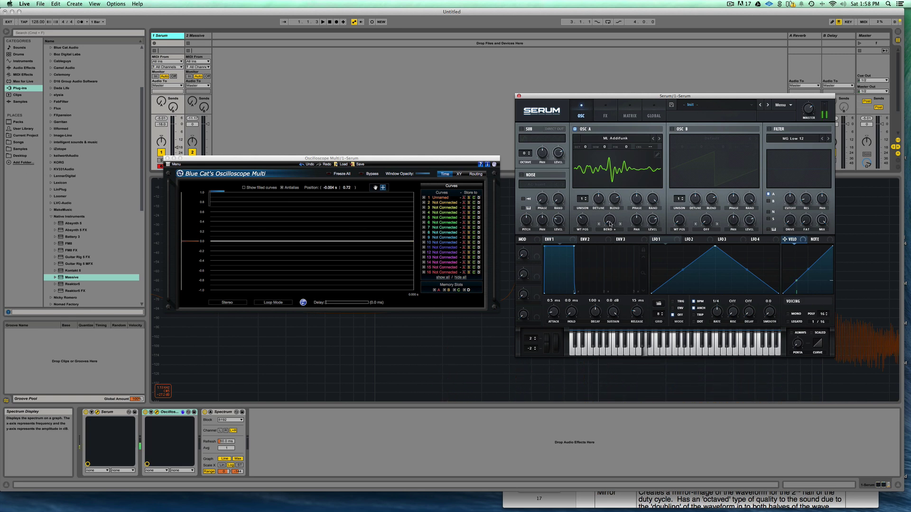
drag(612, 226, 611, 313)
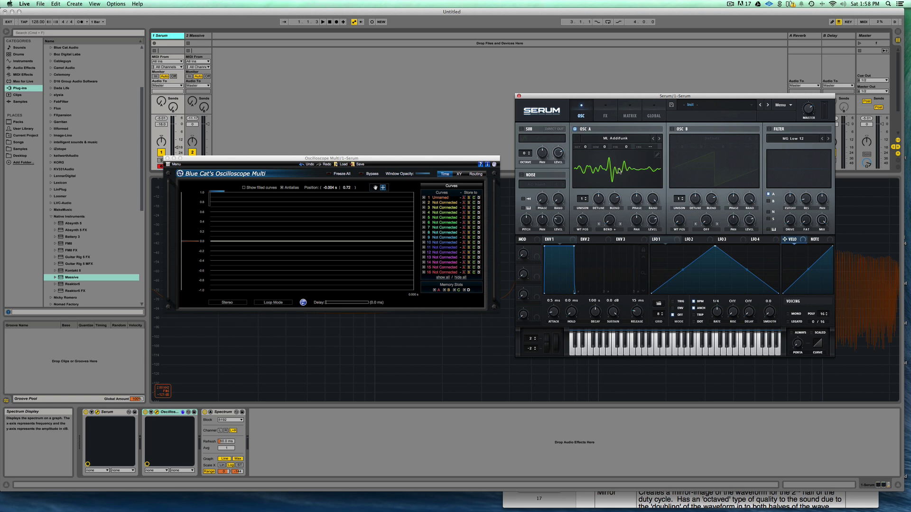
drag(610, 223, 611, 217)
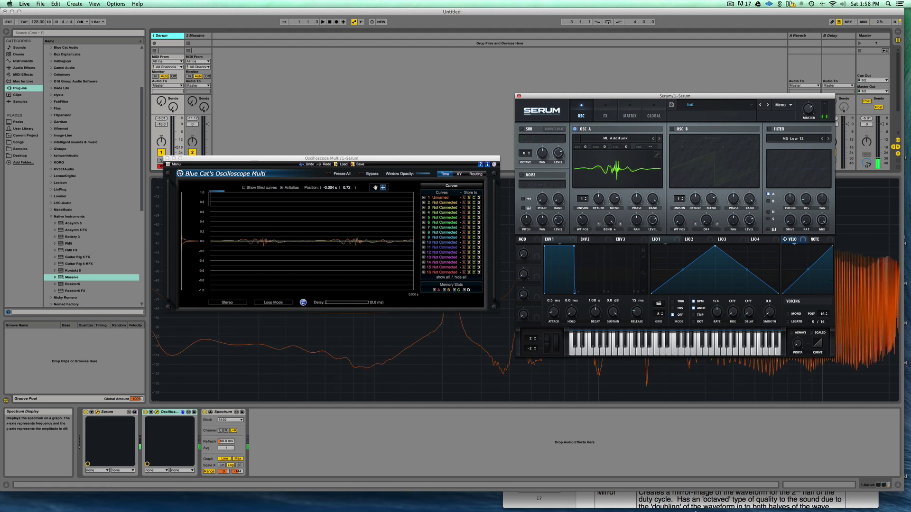
Read the Bend + and Bend - descriptions in the Serum manual in Preview, return to Live, and reduce oscillator A's warp amount
click(698, 506)
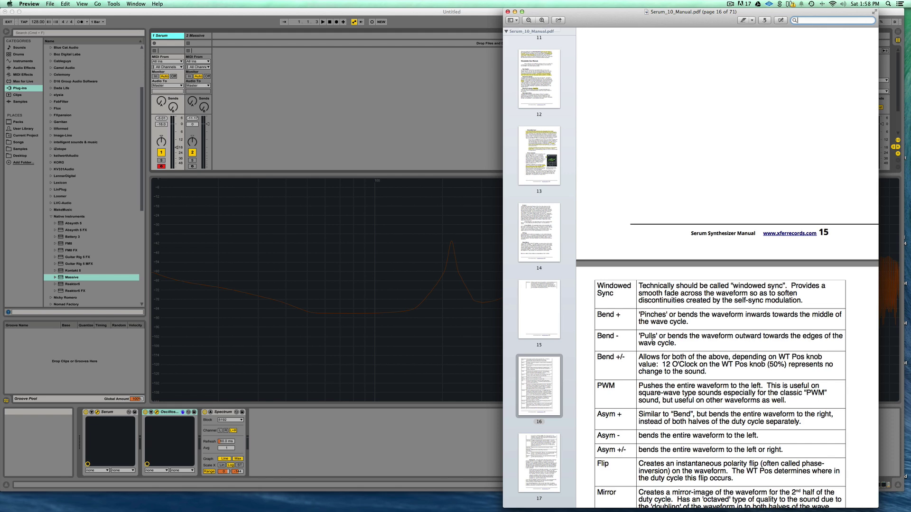
click(392, 78)
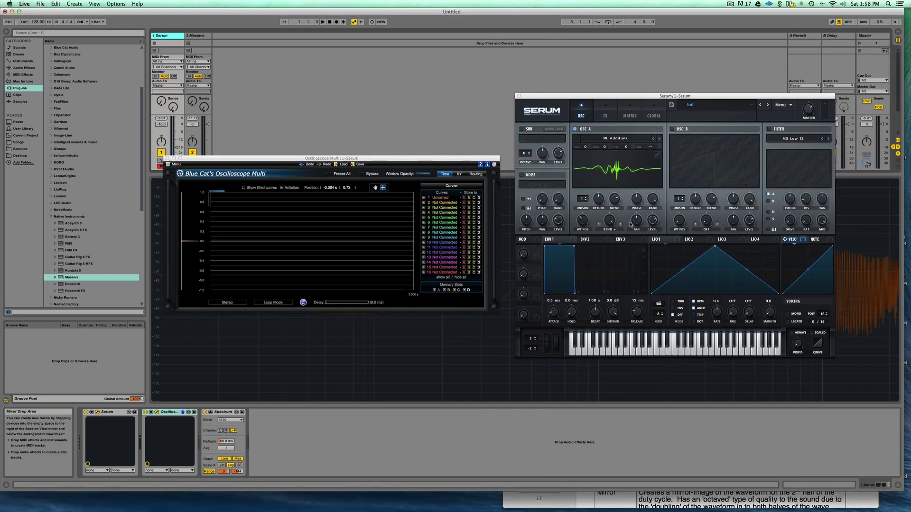
drag(610, 221, 609, 234)
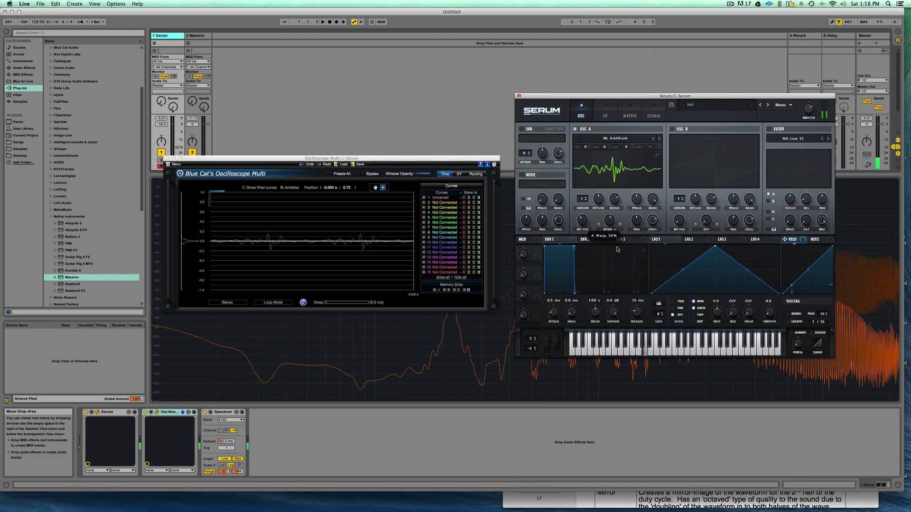
Change oscillator A's warp mode to Bend - and sweep the amount up and down, ending at 100%, while playing notes
click(621, 225)
drag(610, 220, 609, 175)
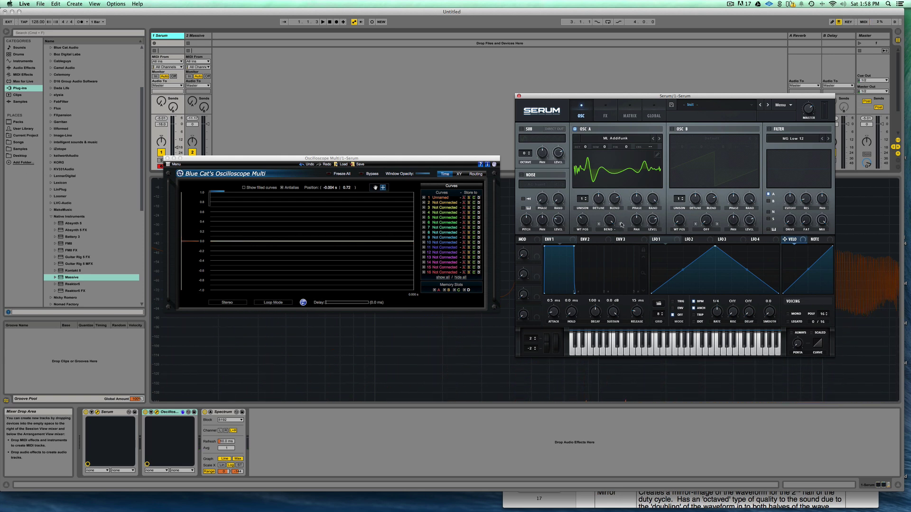
drag(612, 223, 616, 267)
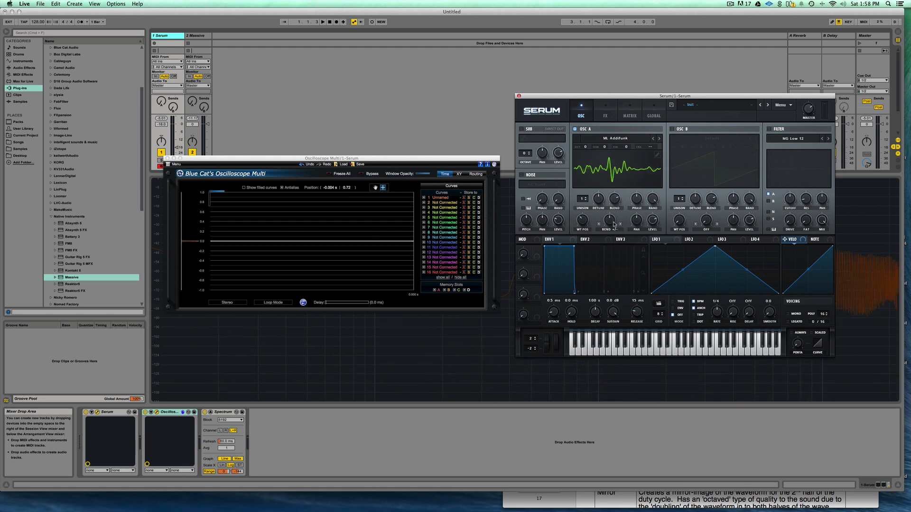
drag(615, 225, 628, 182)
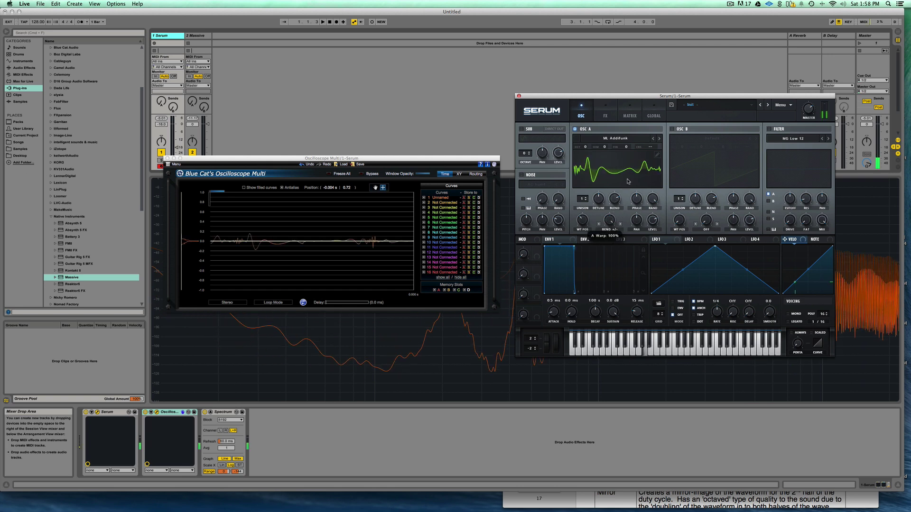
Change oscillator A's warp mode to PWM and load the analog Basic Shapes wavetable
click(619, 224)
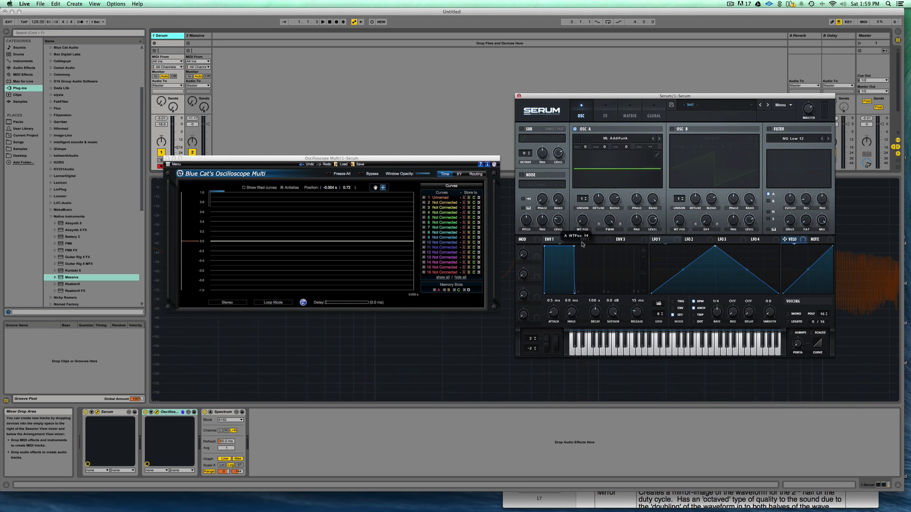
click(613, 139)
mouse_move(615, 147)
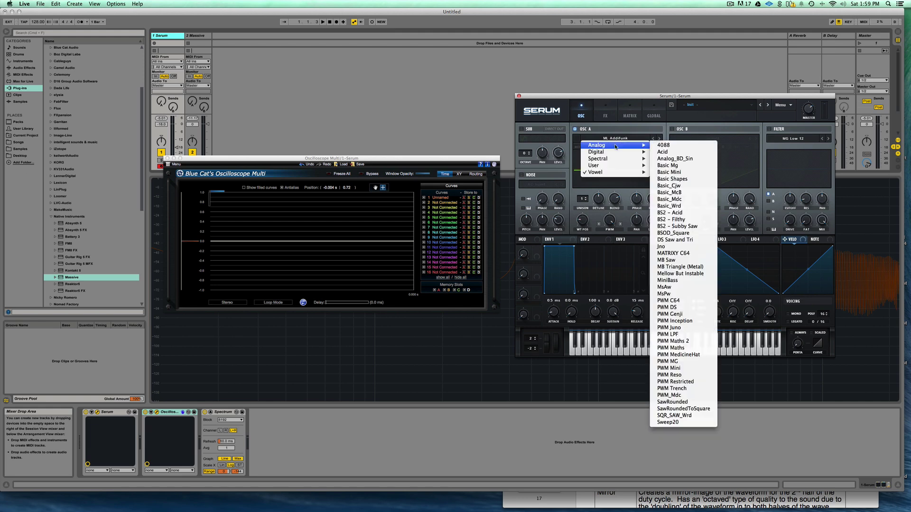
click(687, 180)
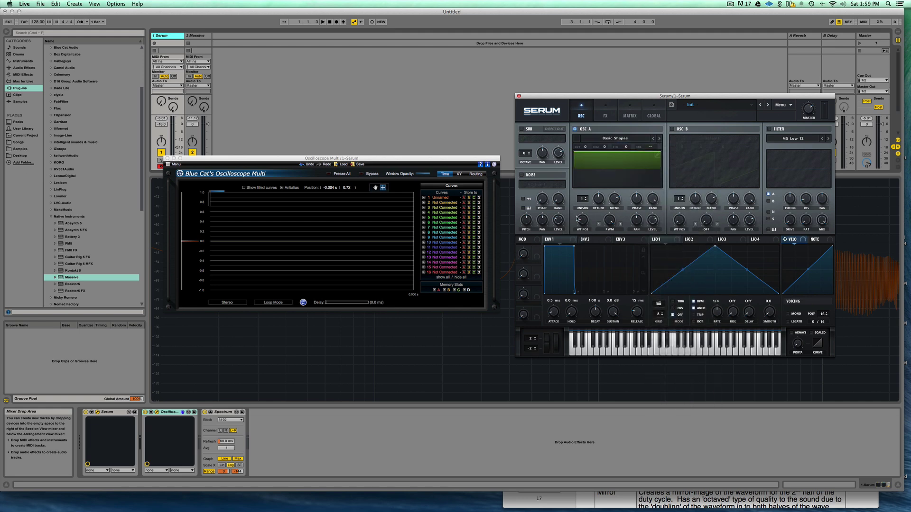
Shape oscillator A into a square wave and vary its PWM warp amount to audition a narrow pulse
drag(585, 218, 594, 298)
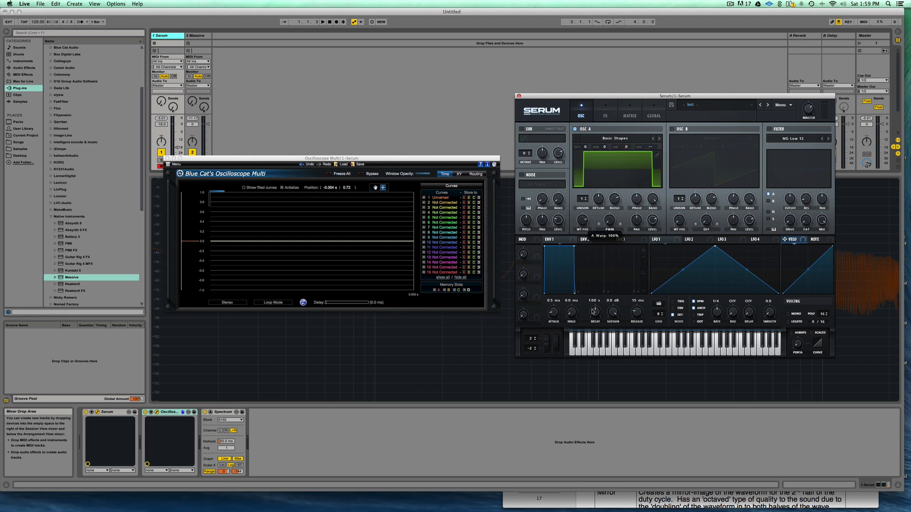
mouse_move(584, 229)
mouse_down()
mouse_move(581, 268)
mouse_move(589, 200)
mouse_move(585, 224)
mouse_move(611, 201)
mouse_move(610, 158)
mouse_move(631, 164)
mouse_move(623, 179)
mouse_up()
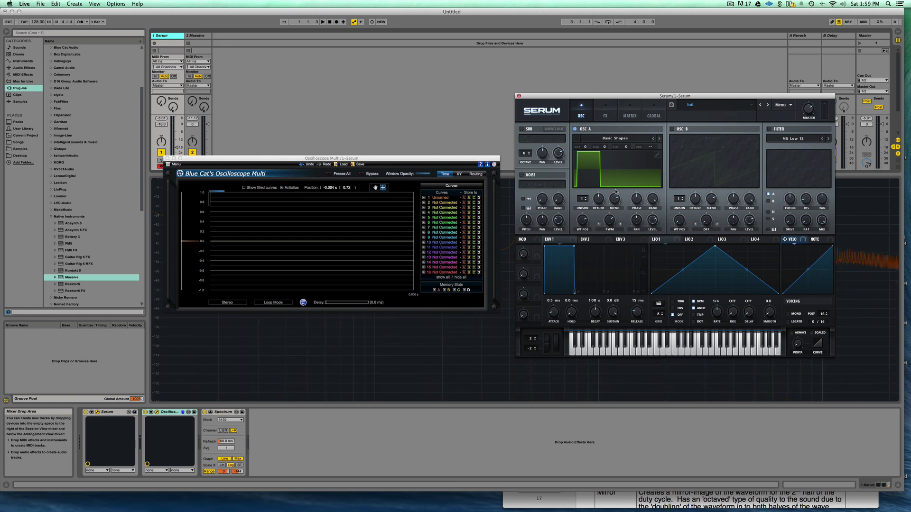
drag(611, 222, 610, 234)
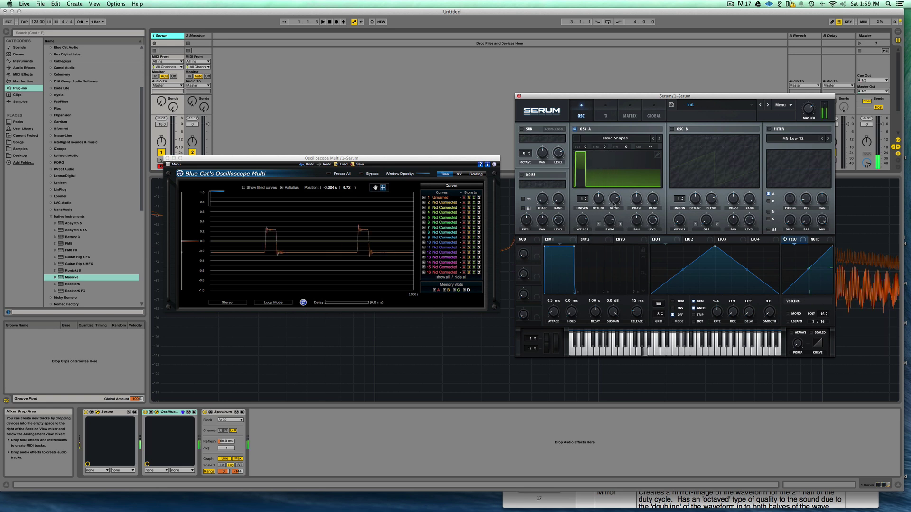
Reload the ML Addifunk vowel wavetable in oscillator A and audition it with varying PWM warp amounts
click(615, 138)
mouse_move(624, 173)
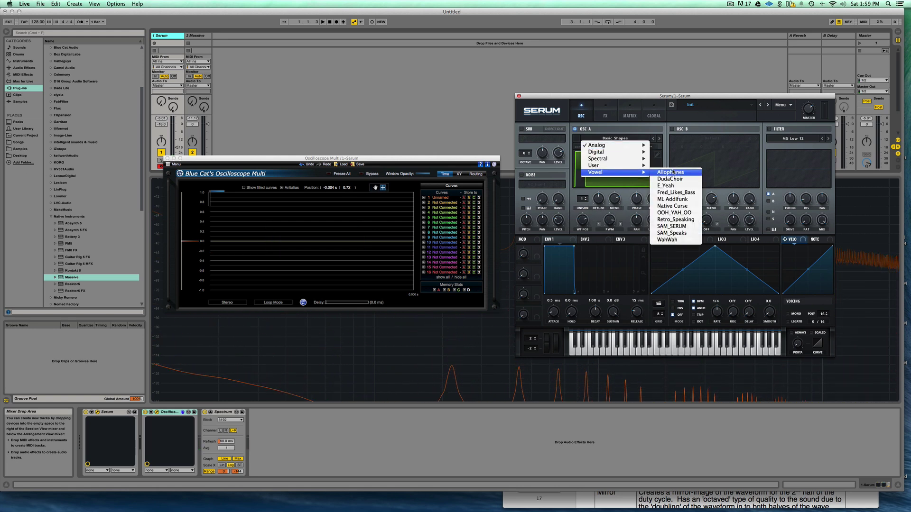
click(676, 200)
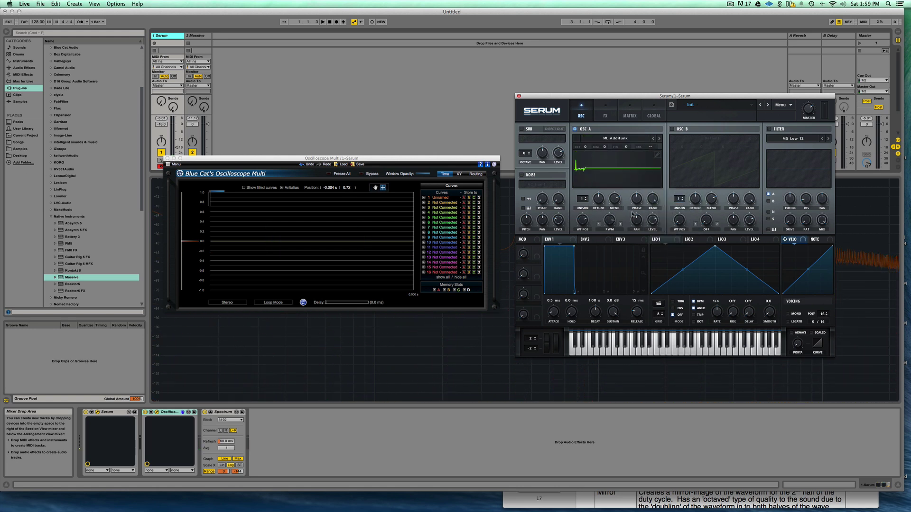
drag(610, 220, 580, 291)
drag(582, 220, 607, 255)
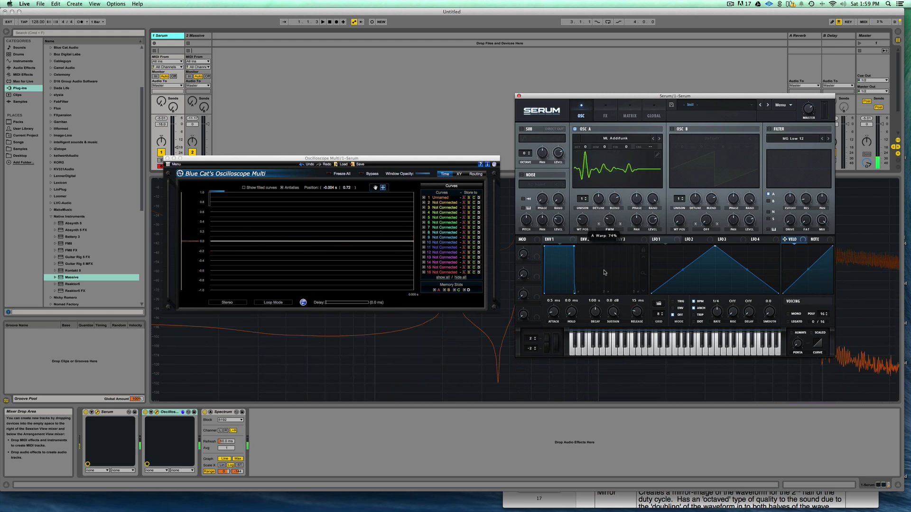
drag(609, 219, 607, 280)
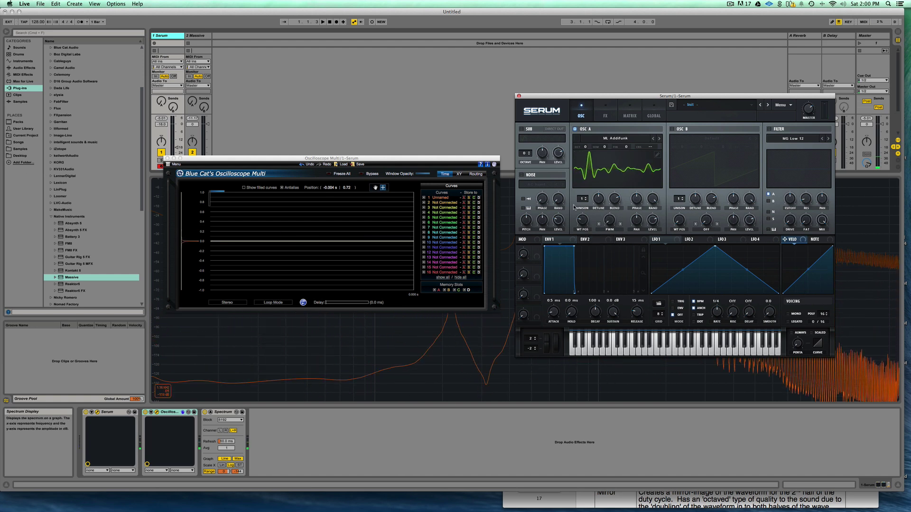
Change oscillator A's warp mode to Asym + and adjust the warp amount while playing notes
click(615, 230)
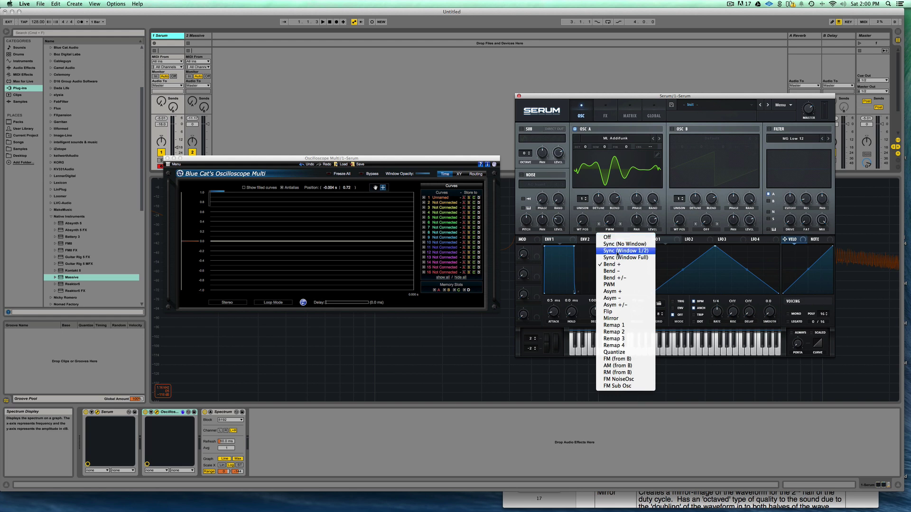
click(639, 295)
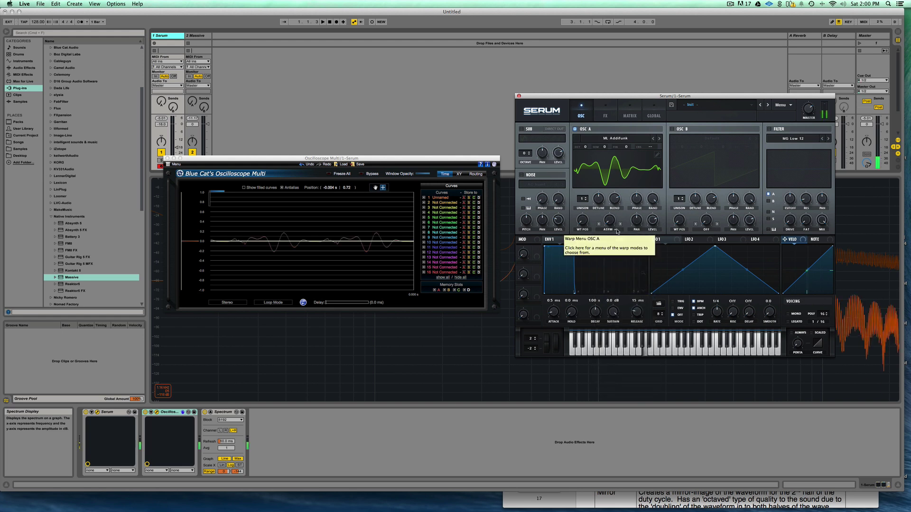
drag(611, 222, 612, 258)
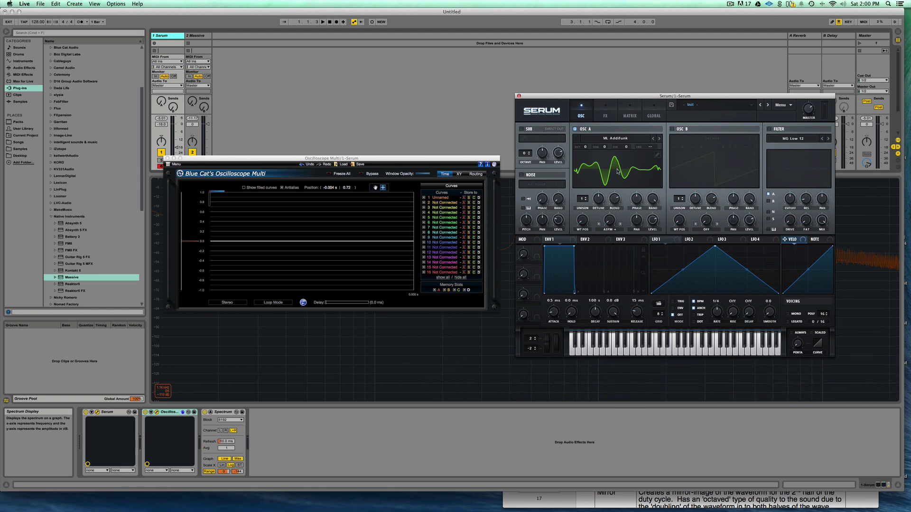
Check the Asym descriptions in the Serum manual in Preview, return to Live, and lower oscillator A's warp amount
click(711, 502)
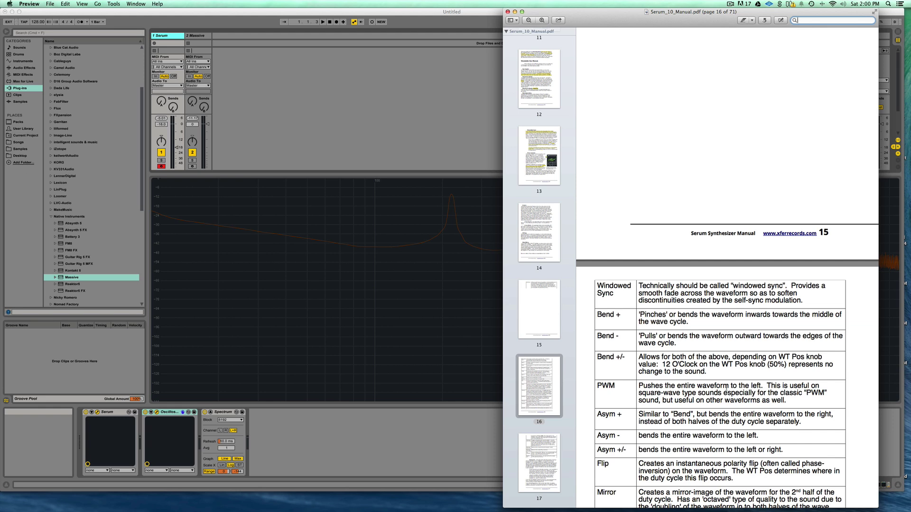
click(456, 160)
mouse_move(611, 221)
mouse_down()
mouse_move(616, 160)
mouse_move(602, 228)
mouse_up()
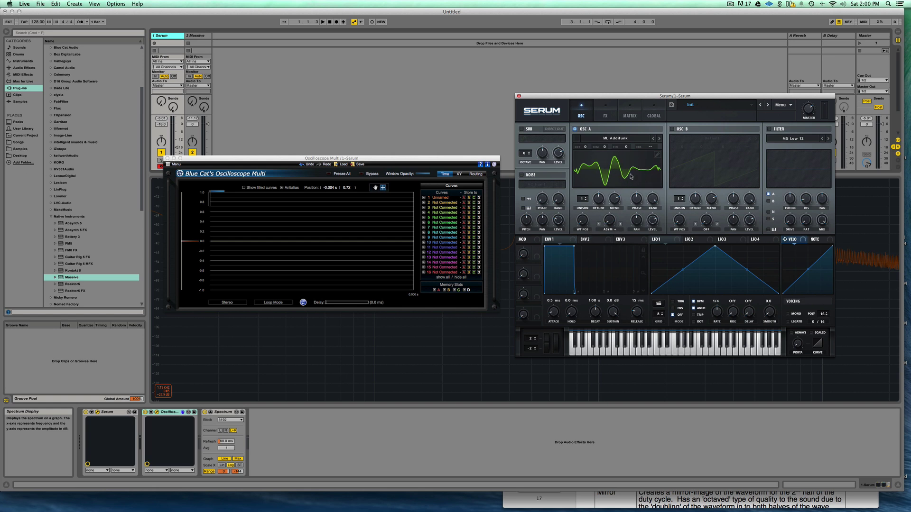
Sweep oscillator A's Asym + warp amount up and down, and audition the Asym - mode down to its minimum amount
drag(610, 224, 620, 125)
drag(606, 197, 619, 141)
drag(604, 174, 583, 306)
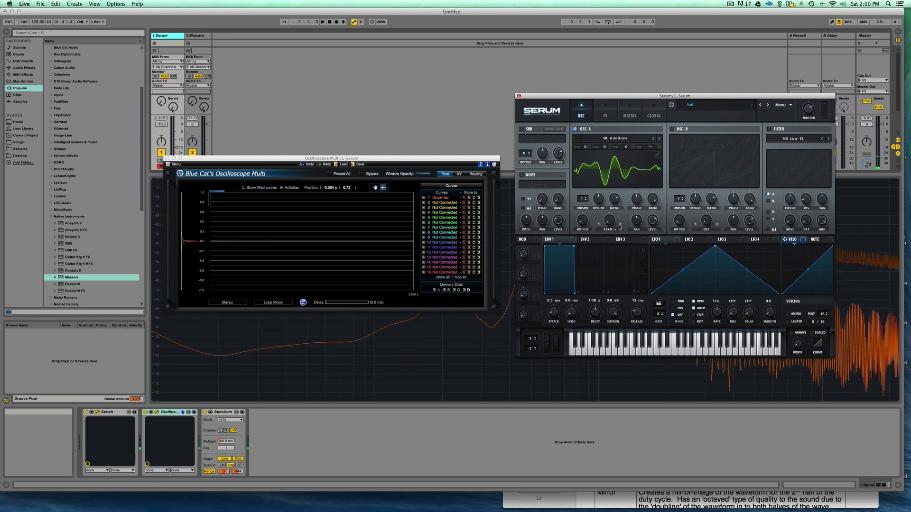
drag(607, 226, 603, 384)
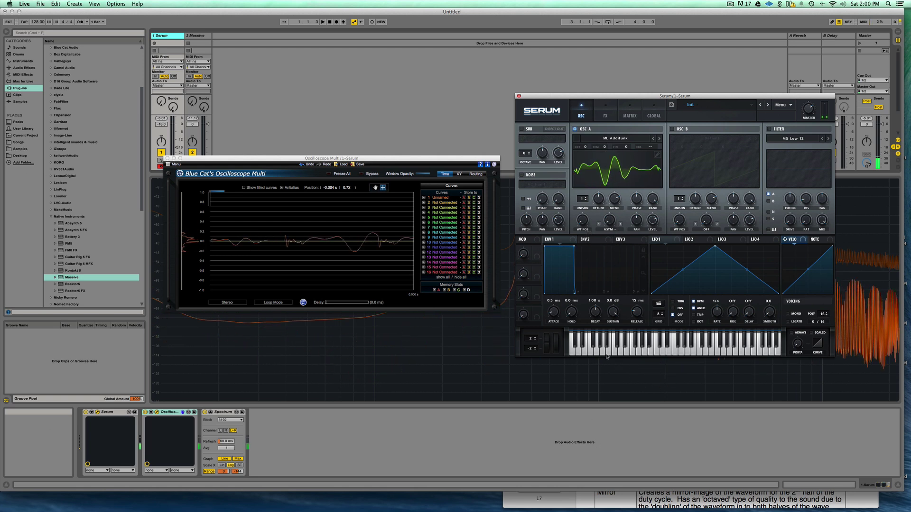
Change oscillator A's warp mode to Bend + and sweep the warp amount down to 0% while playing notes
click(615, 231)
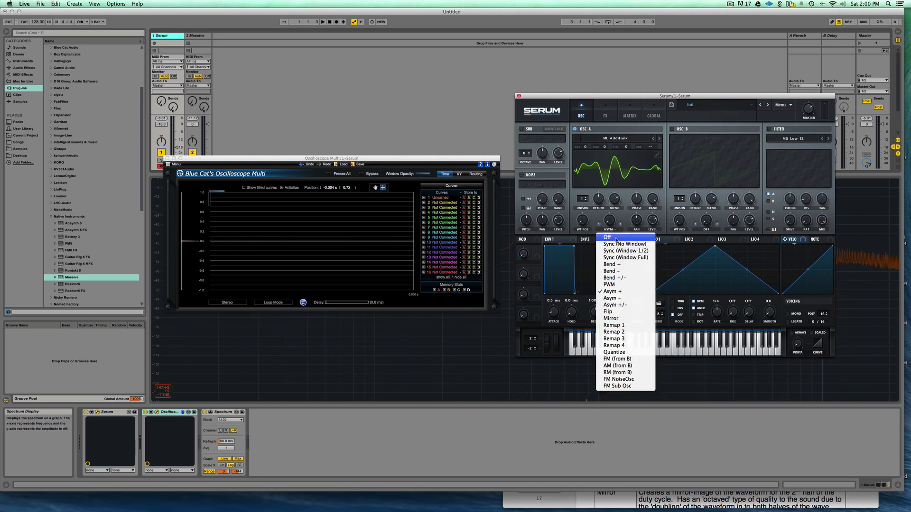
click(610, 265)
drag(610, 207, 624, 289)
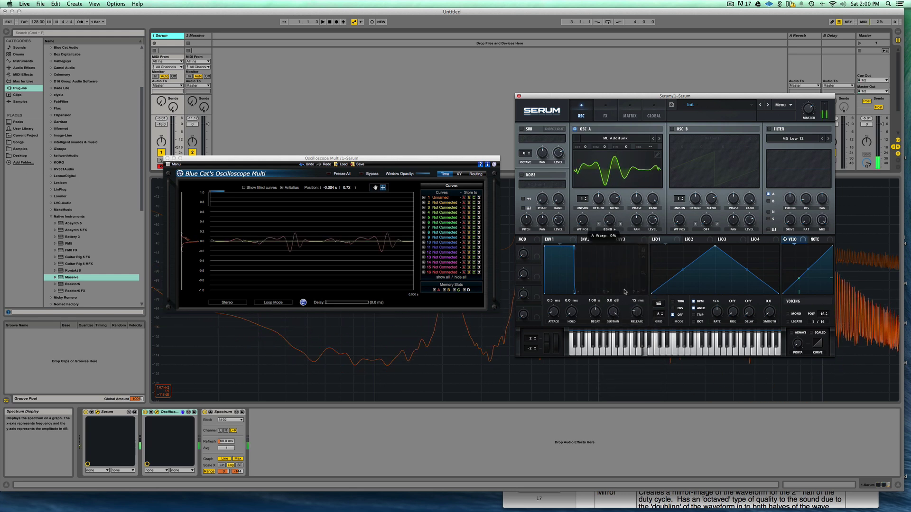
click(621, 225)
mouse_move(609, 221)
mouse_down()
mouse_move(608, 164)
mouse_move(606, 237)
mouse_up()
Set oscillator A's warp mode to Asym +, advance through Asym - to Asym +/-, and vary the warp amount while playing notes
click(610, 232)
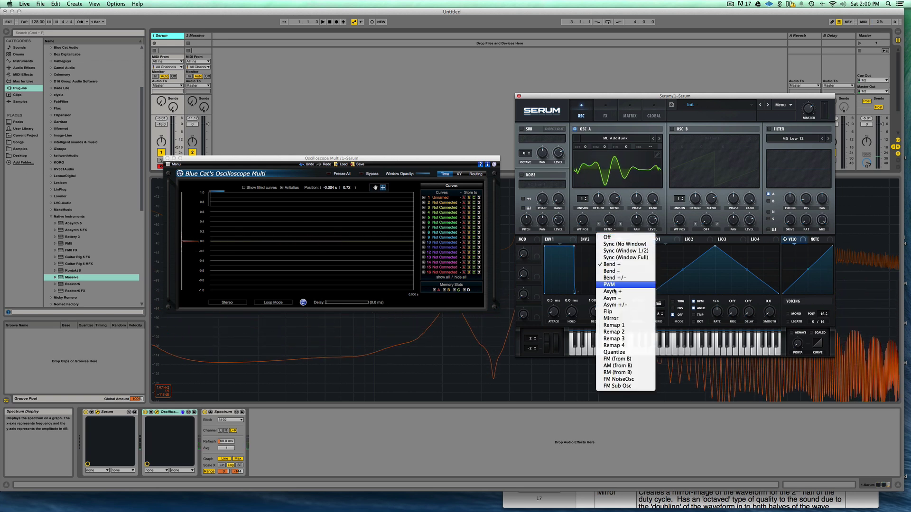
click(620, 293)
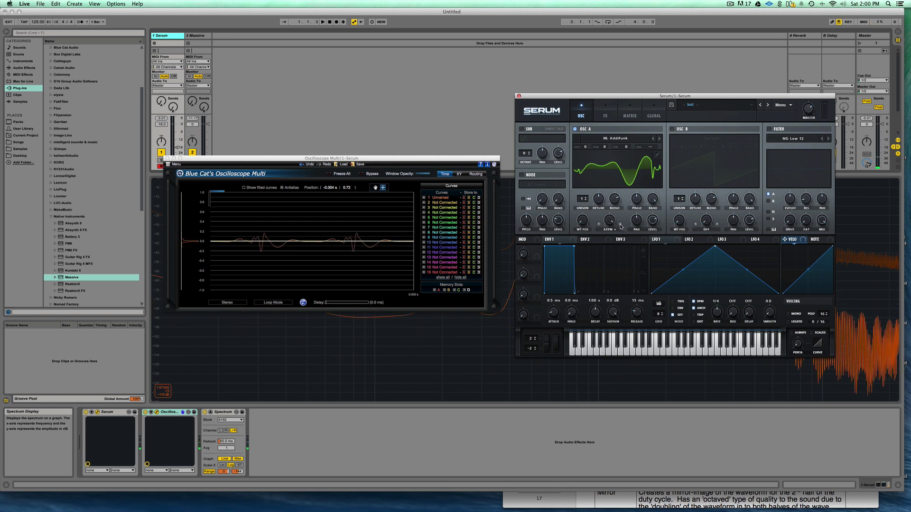
click(620, 225)
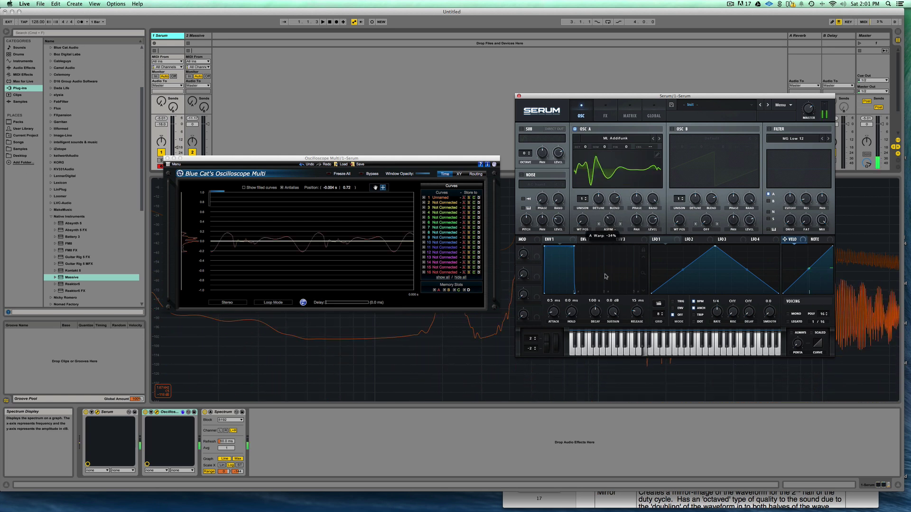
click(619, 225)
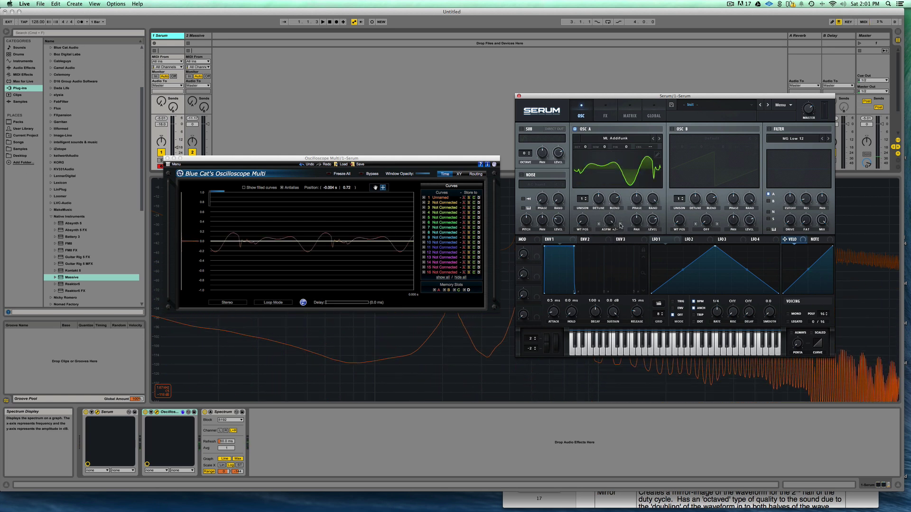
mouse_move(610, 221)
mouse_down()
mouse_move(611, 287)
mouse_move(613, 231)
mouse_up()
Change oscillator A's warp mode to Flip and repeatedly sweep the warp amount up and down while playing notes
click(613, 230)
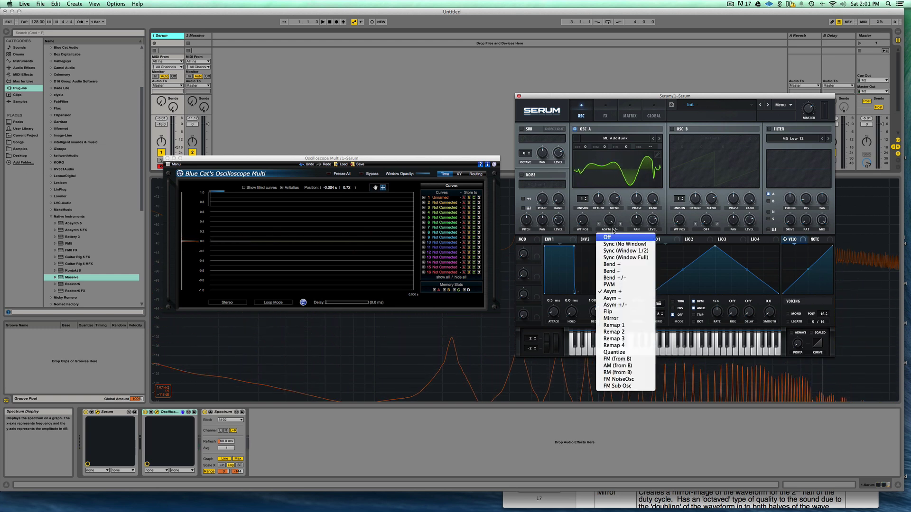
click(619, 312)
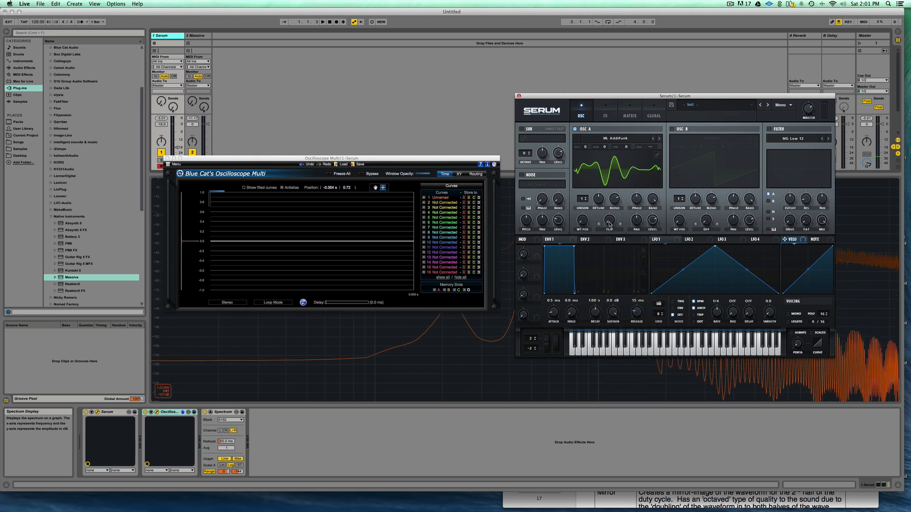
drag(610, 223, 609, 223)
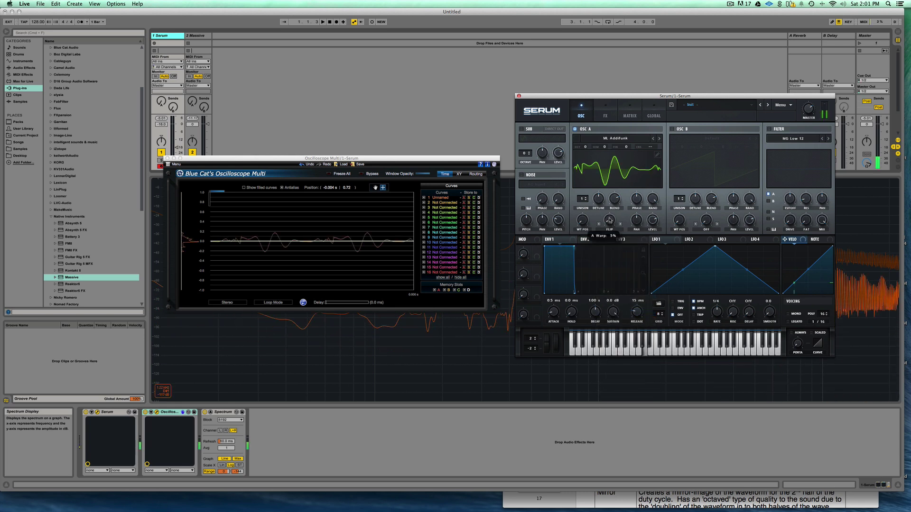
drag(612, 212, 620, 141)
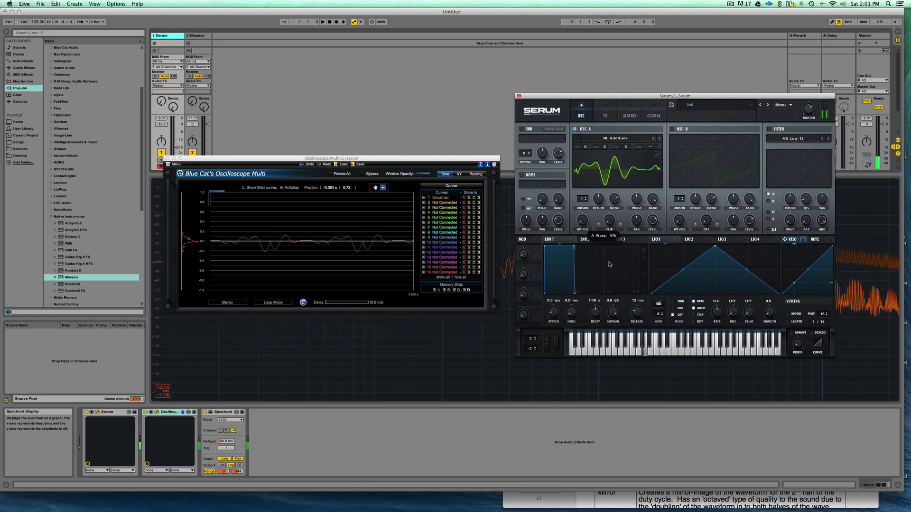
drag(610, 203, 616, 133)
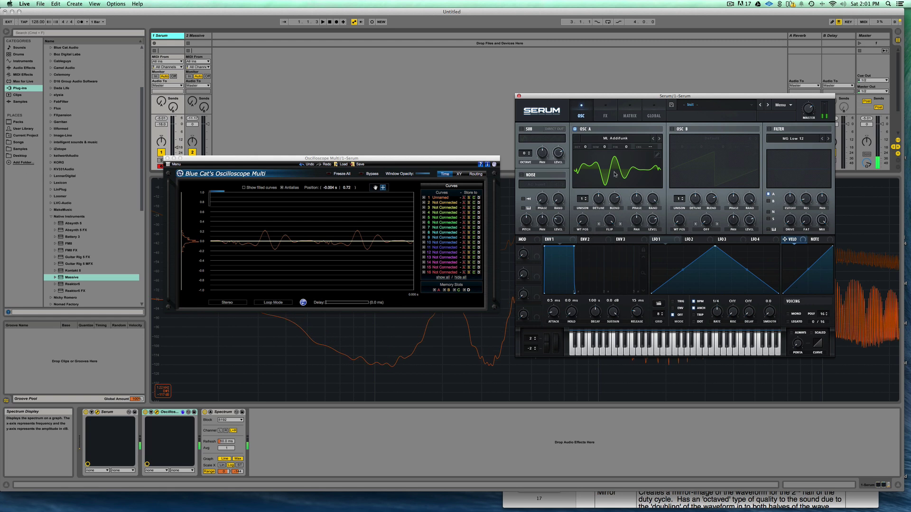
Compare the Flip and Mirror warp modes on oscillator A, then sweep the Mirror amount down and back up
click(619, 225)
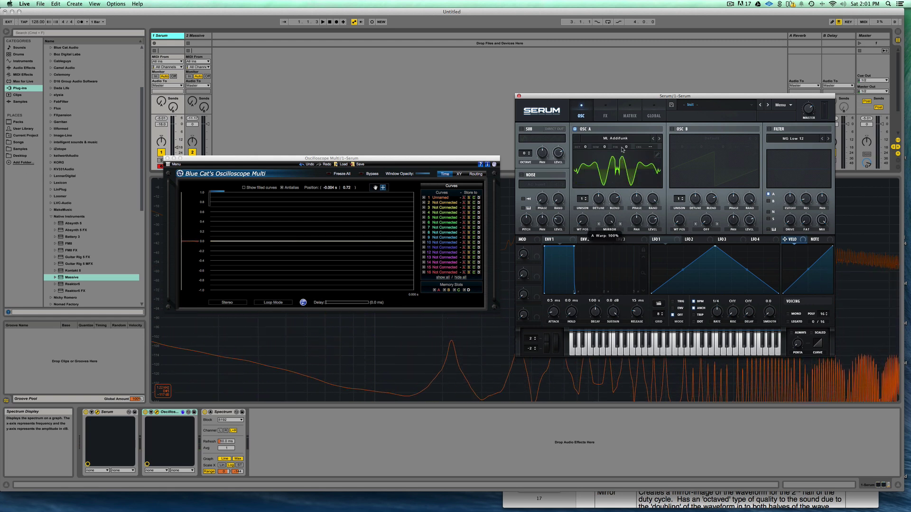
click(598, 224)
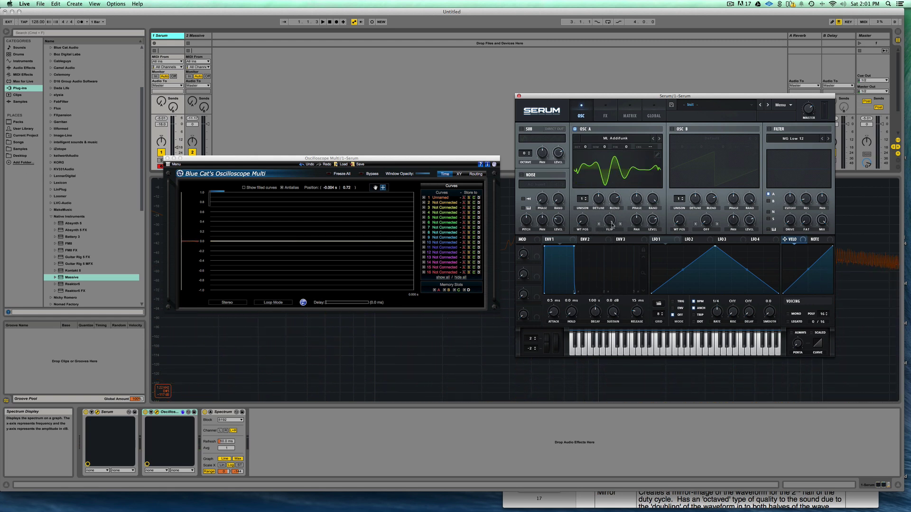
click(620, 225)
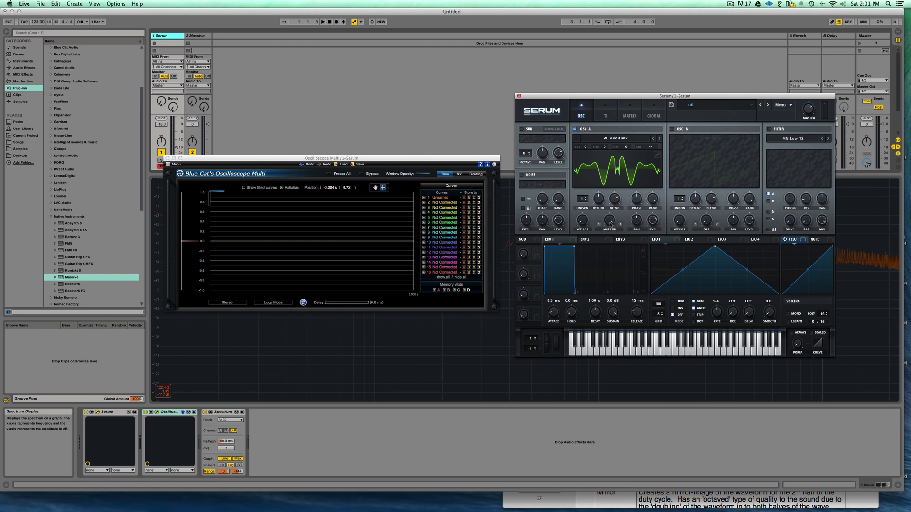
drag(611, 224, 604, 275)
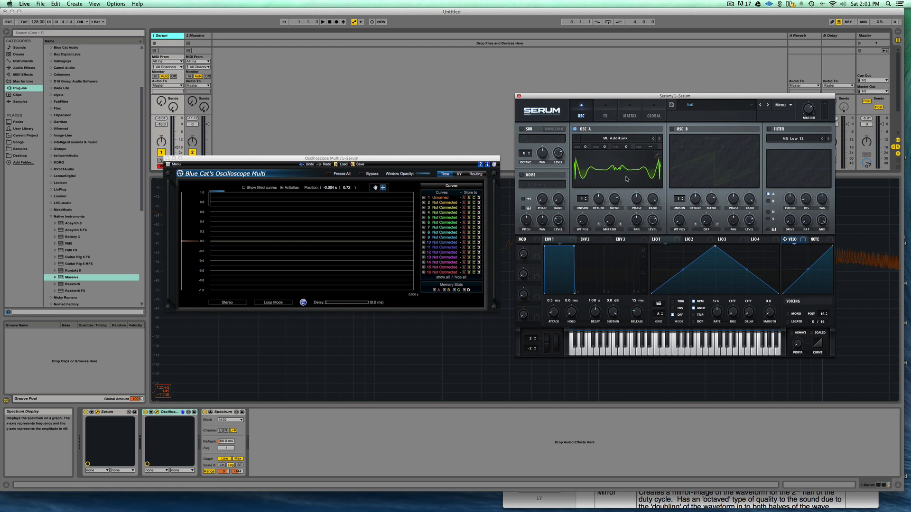
drag(611, 222, 626, 157)
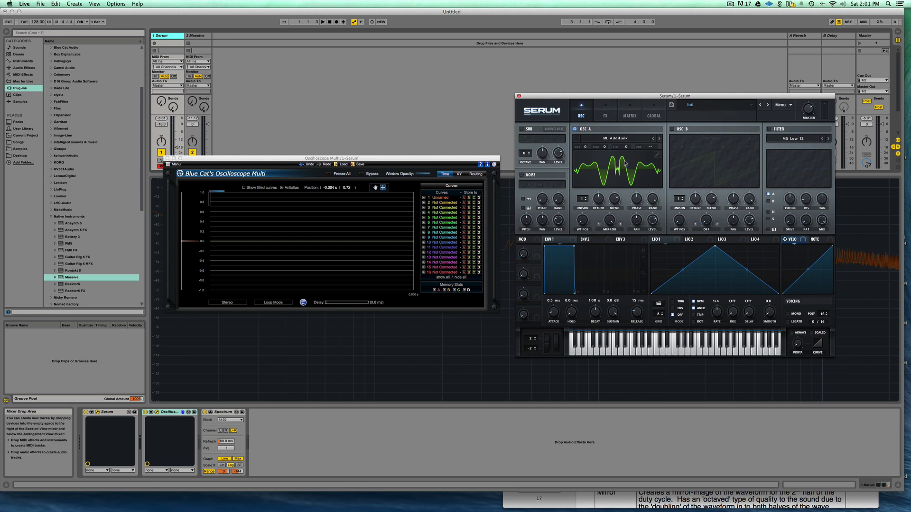
Preview the Remap 1 warp mode on oscillator A, compare Flip against Mirror, and adjust the Mirror warp amount
click(621, 225)
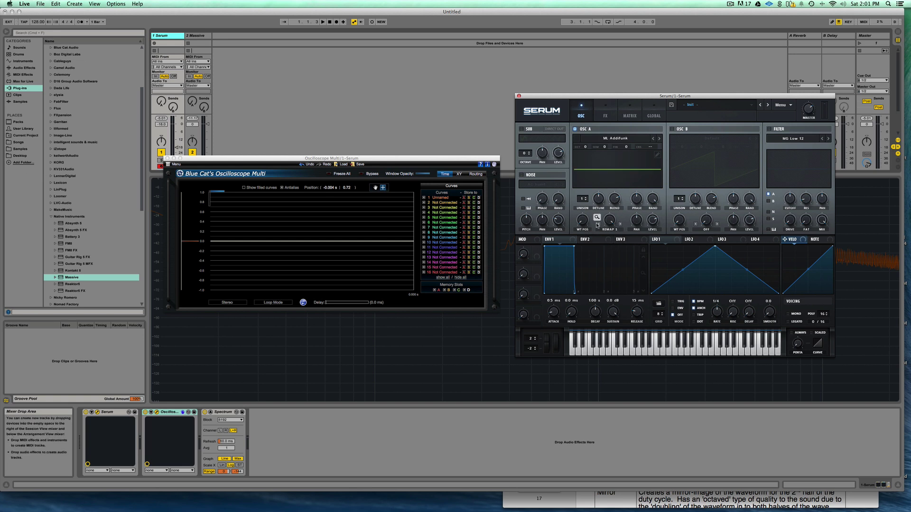
click(599, 224)
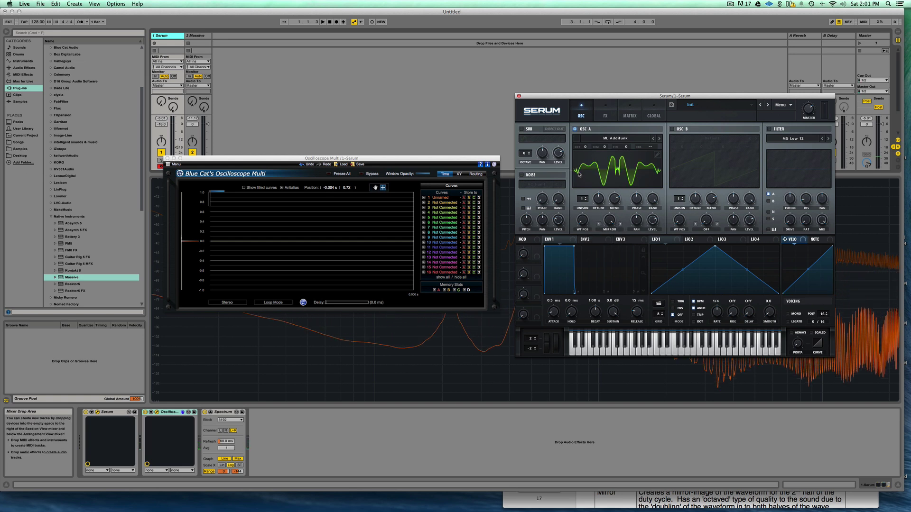
click(598, 225)
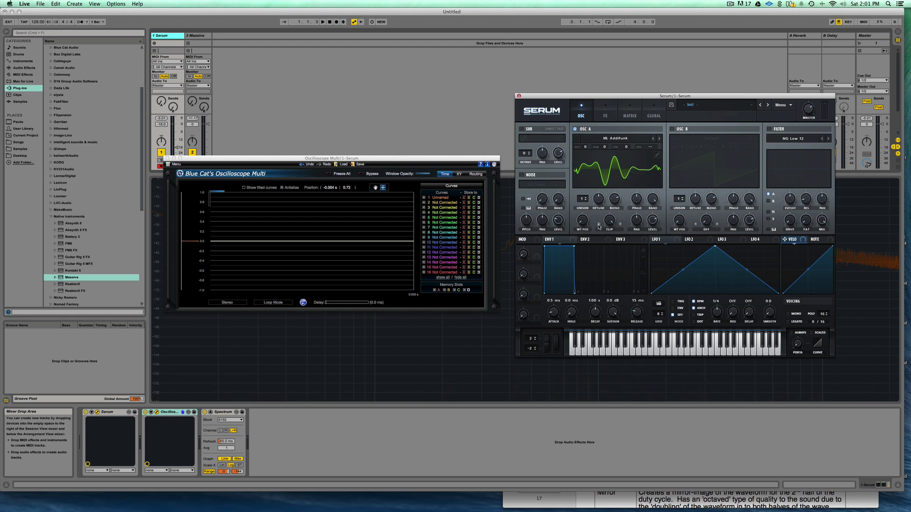
click(621, 225)
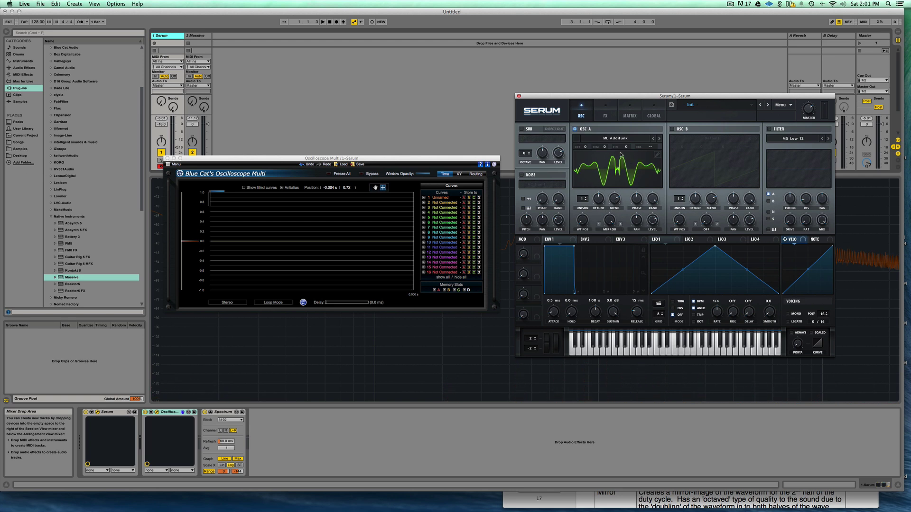
drag(610, 220, 631, 142)
Load the analog Basic Shapes wavetable in oscillator A and compare its waveform under the Mirror and Flip warp modes
click(628, 139)
mouse_move(636, 145)
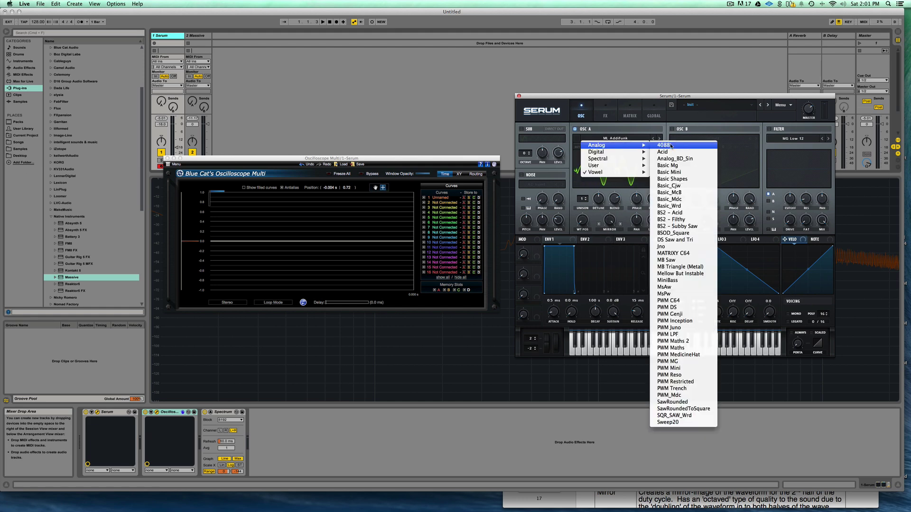
click(671, 180)
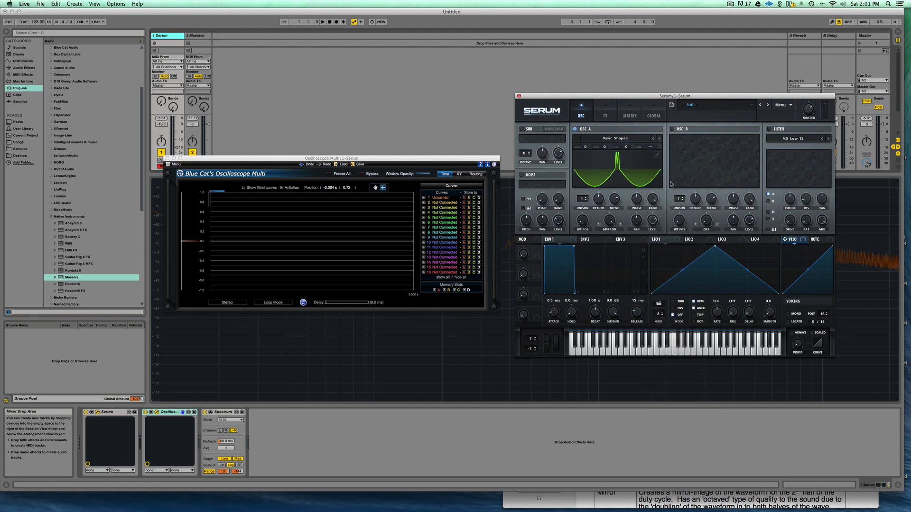
mouse_move(616, 226)
mouse_down()
mouse_move(604, 321)
mouse_move(603, 223)
mouse_up()
click(599, 225)
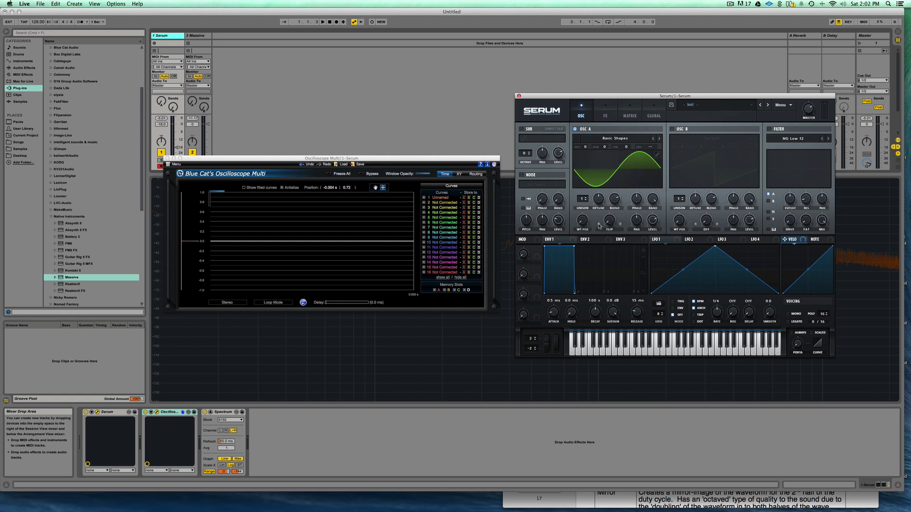
click(619, 224)
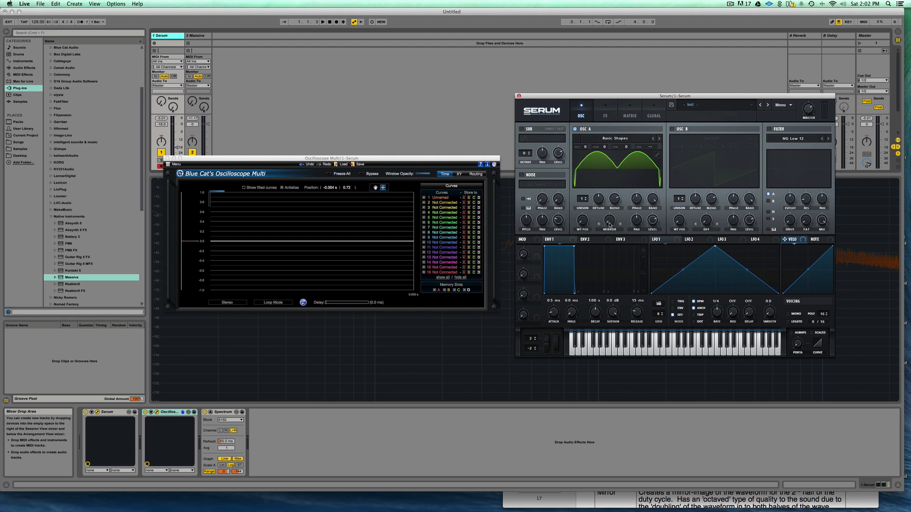
Sweep the Mirror warp amount on the Basic Shapes wavetable up and back down to 0% while playing notes
drag(609, 224, 613, 135)
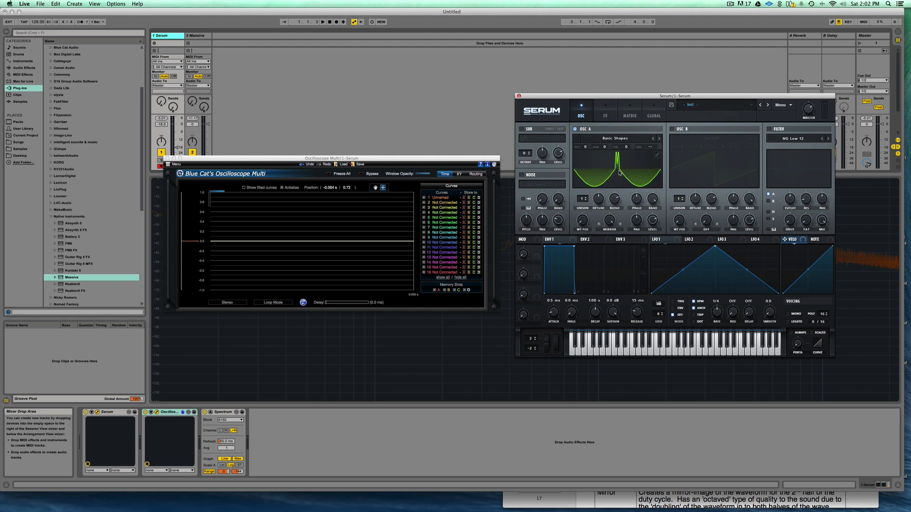
drag(612, 222, 616, 202)
drag(619, 280, 618, 334)
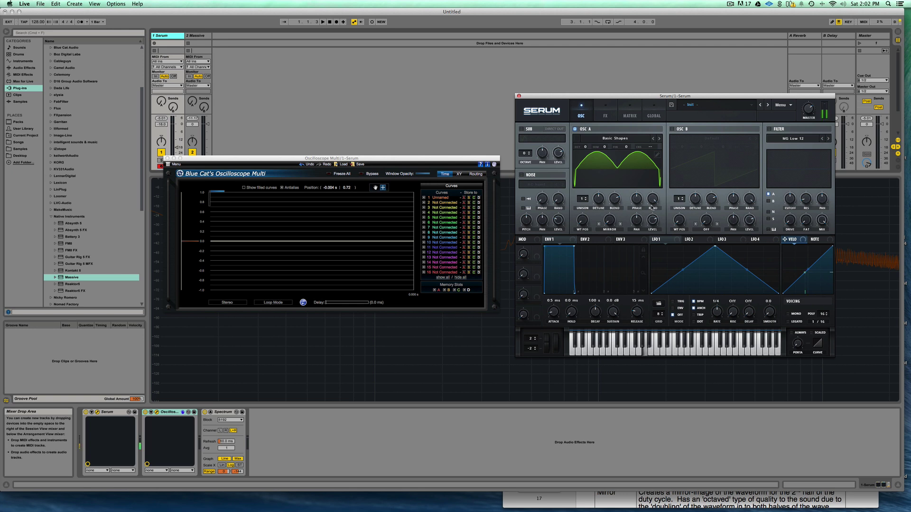
drag(609, 221, 617, 298)
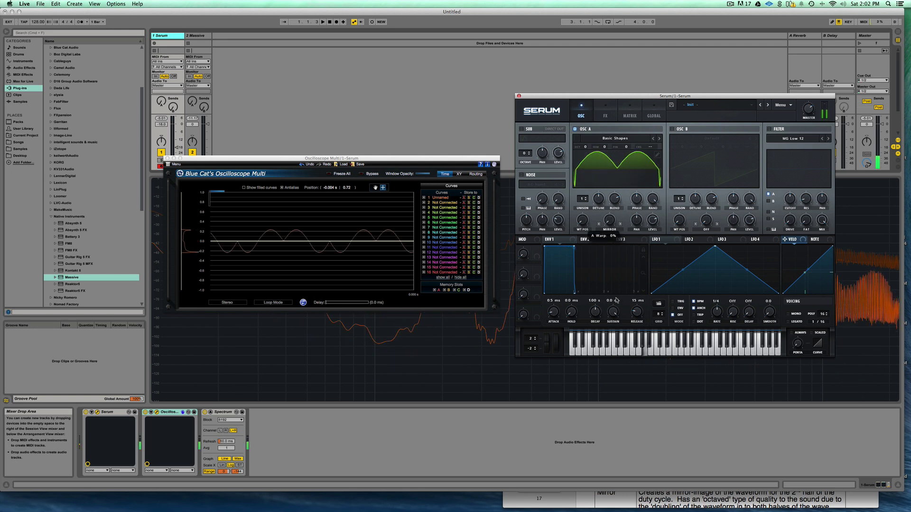
Change oscillator A's warp mode to Remap 1 and open its remap curve for editing
click(612, 230)
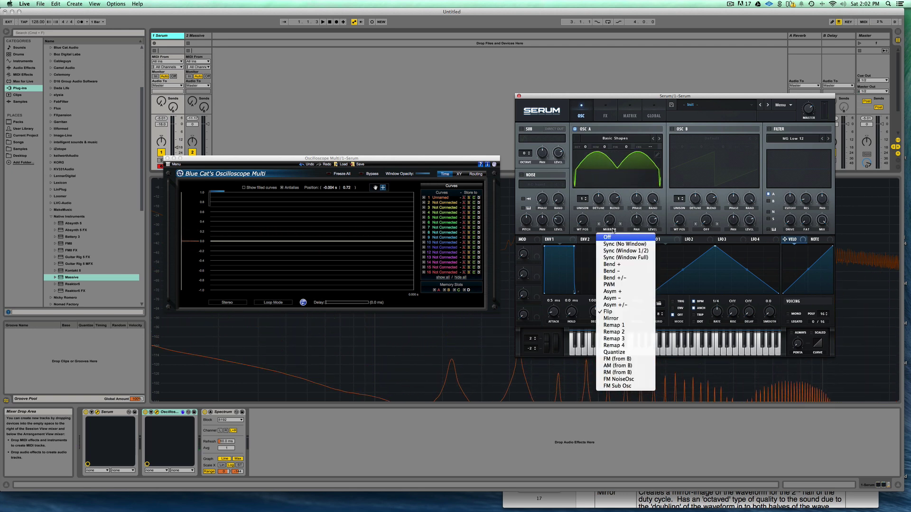
click(613, 325)
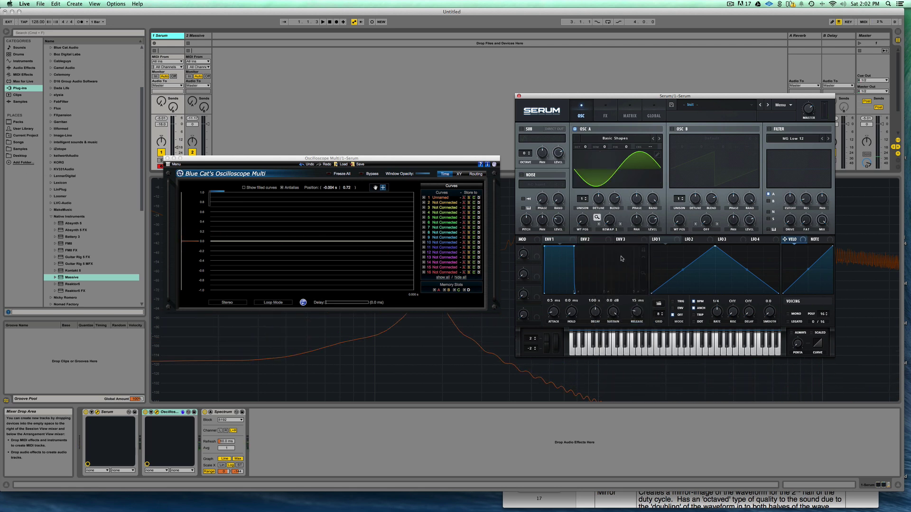
click(597, 218)
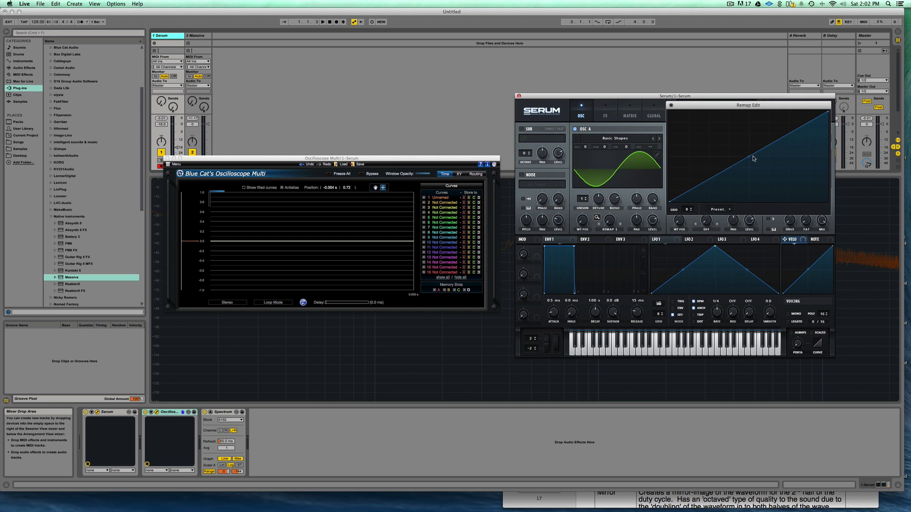
Add a midpoint to the remap curve, make the second half fall gently from the maximum, and raise oscillator A's warp amount
drag(749, 157, 750, 156)
drag(755, 155, 742, 116)
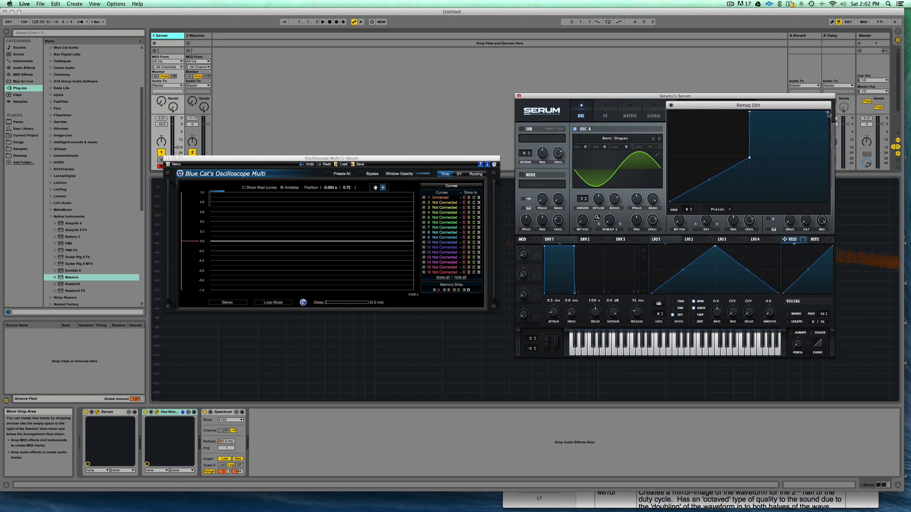
drag(827, 118, 827, 126)
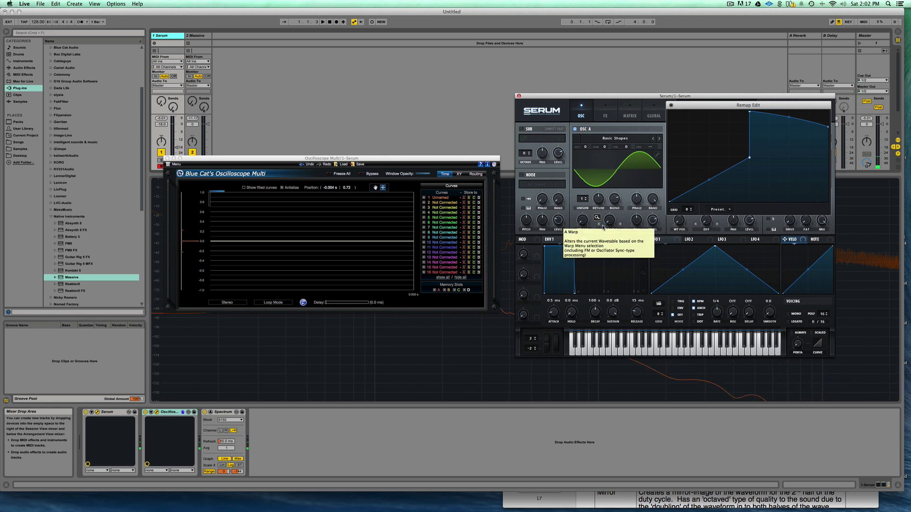
click(621, 225)
click(621, 225)
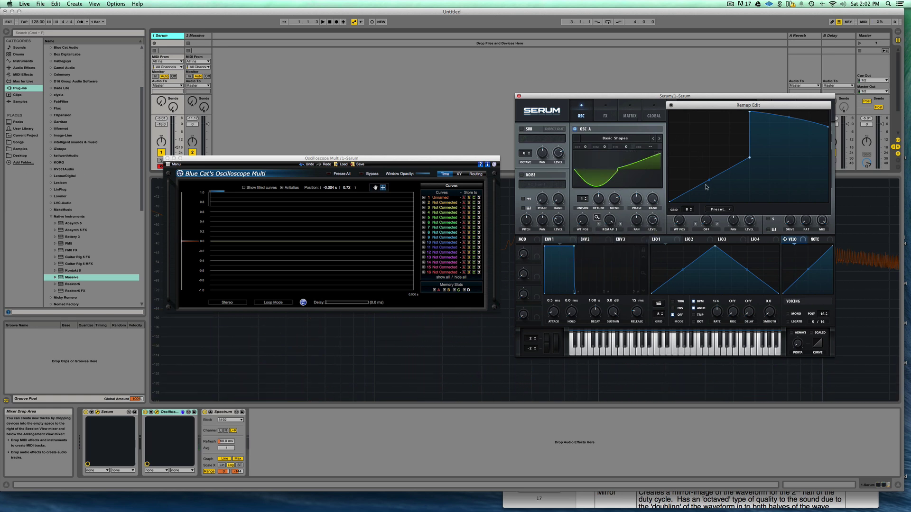
Reshape the first half of the remap curve into a shallow fall to the minimum, and move the oscilloscope window off the spectrum display
drag(743, 163, 755, 210)
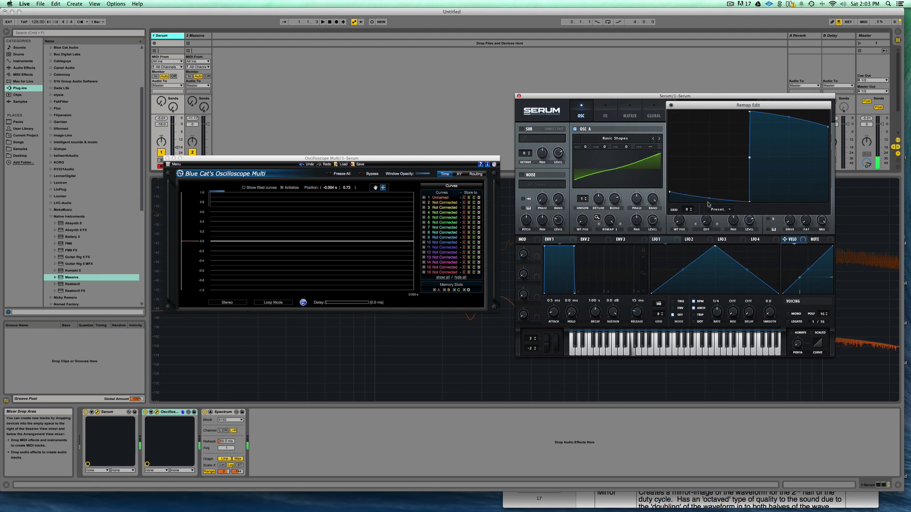
drag(474, 159, 373, 47)
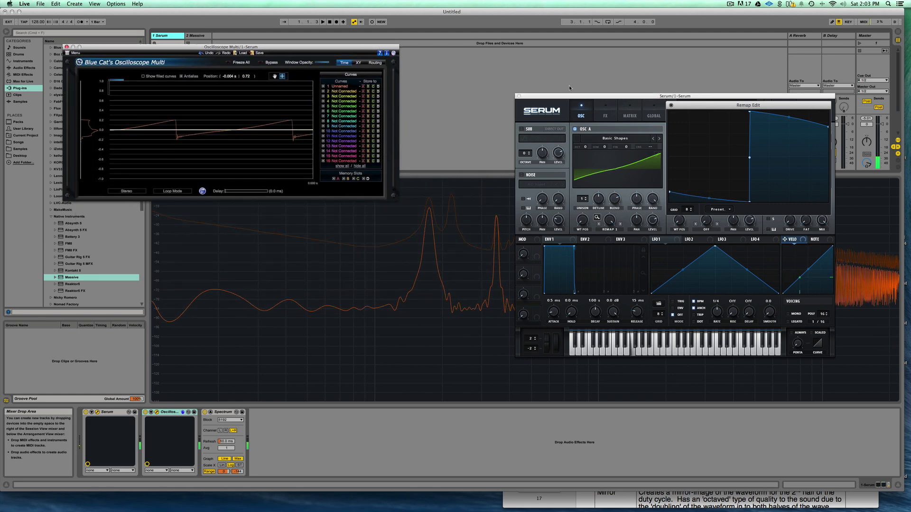
Move the Serum window further off the spectrum display and load a U-shaped preset from the Basic category into the remap curve
click(621, 97)
drag(622, 97, 652, 104)
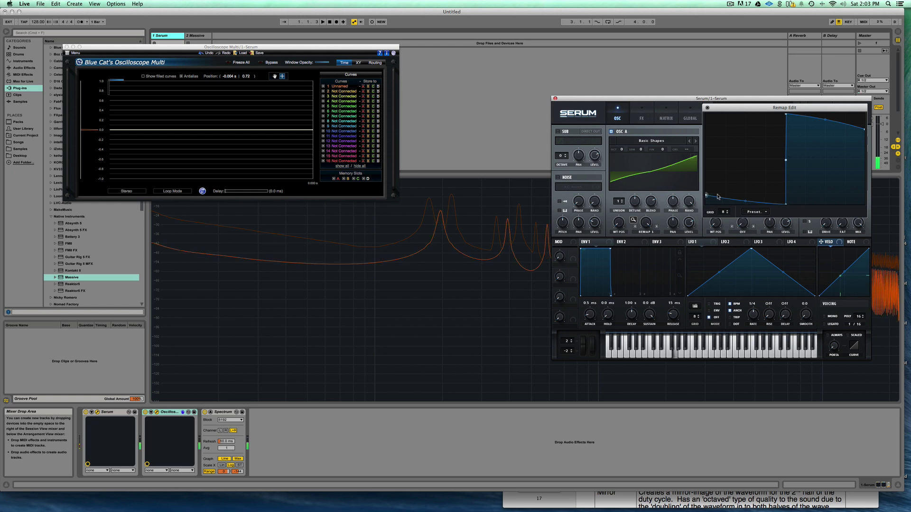
click(756, 212)
mouse_move(764, 219)
click(815, 227)
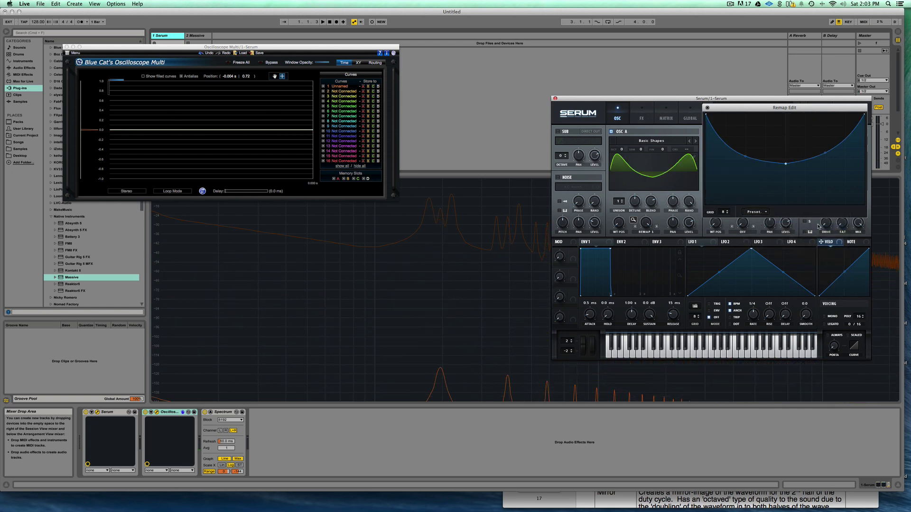
Load a multi-peaked preset from the Misc category into the remap curve and close the remap editor
click(759, 213)
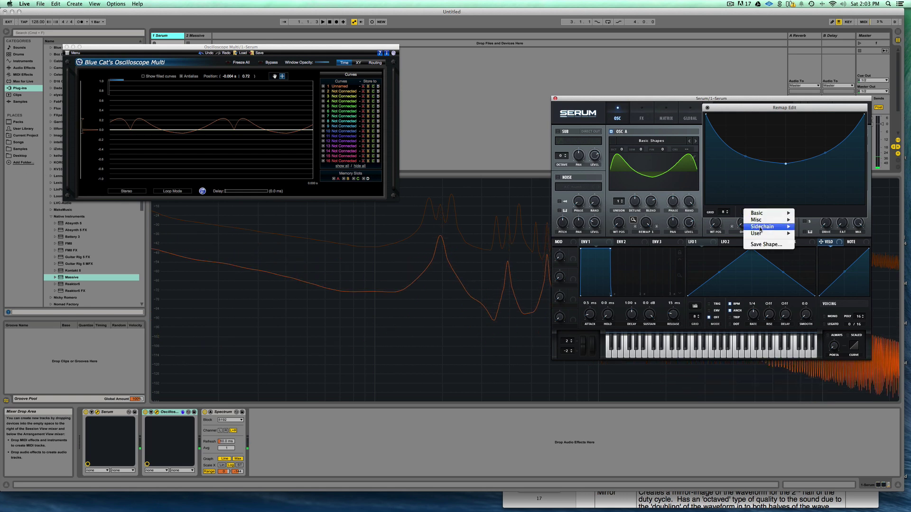
mouse_move(762, 220)
click(801, 225)
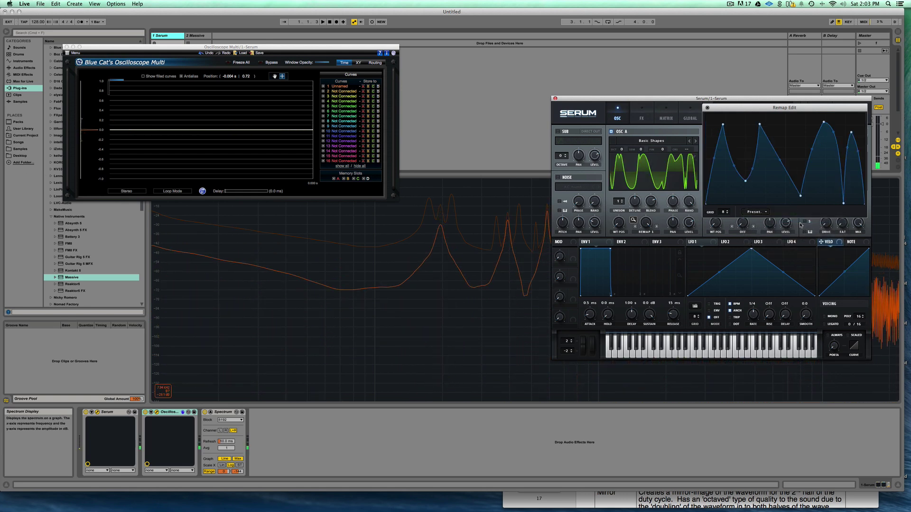
click(708, 108)
Reselect Remap 1 for oscillator A and step the warp mode forward and back, ending on Remap 2
click(652, 233)
click(657, 330)
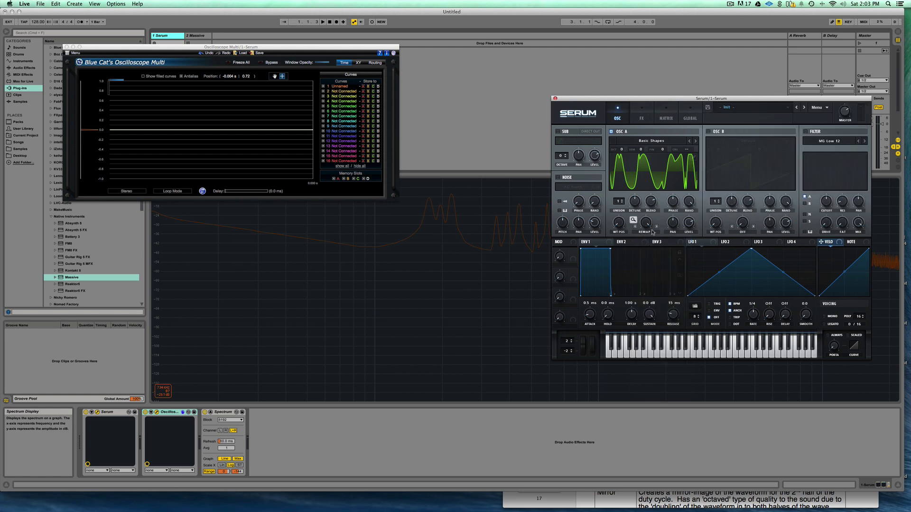
drag(644, 228, 658, 232)
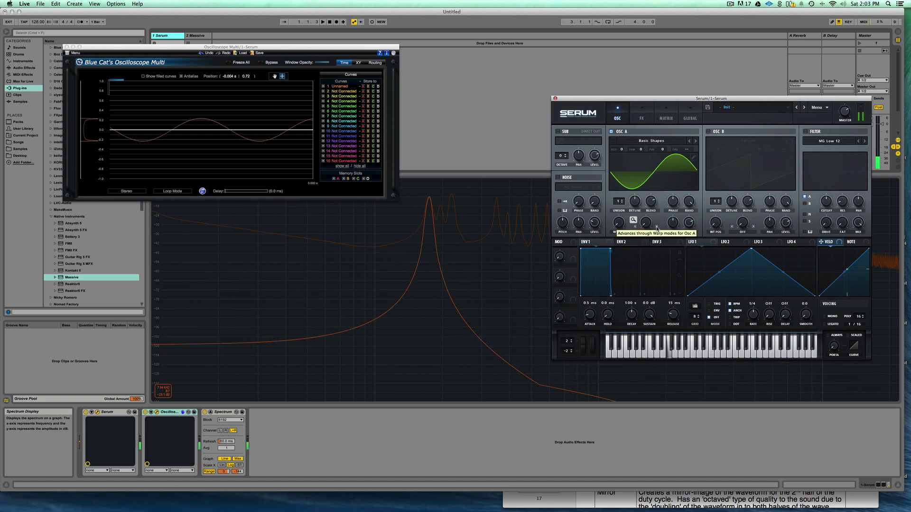
click(657, 228)
click(657, 227)
click(657, 227)
click(657, 227)
click(635, 226)
click(635, 227)
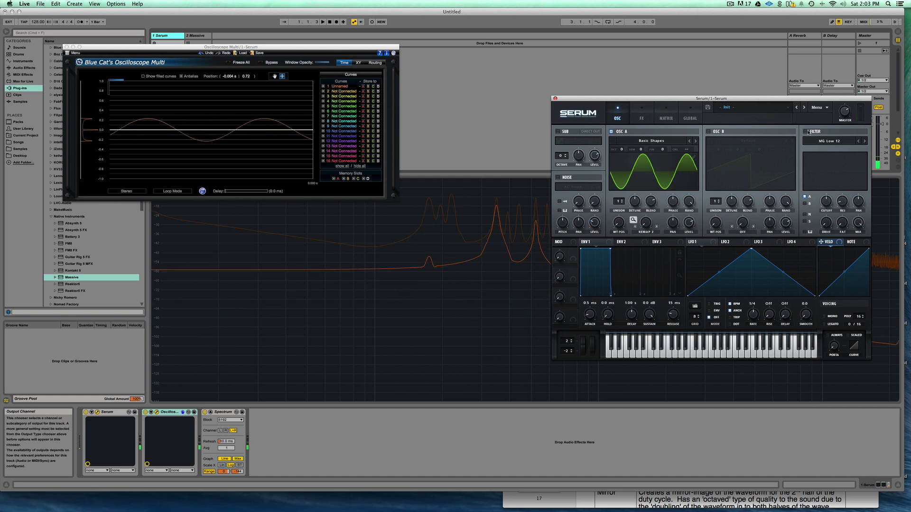
Initialise the Serum patch and set oscillator A's warp mode to Remap 1
click(818, 108)
click(828, 140)
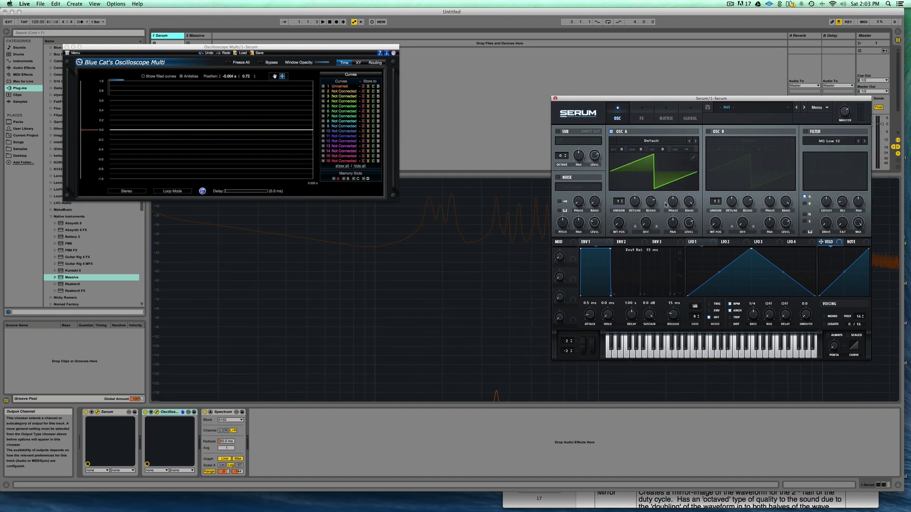
click(645, 233)
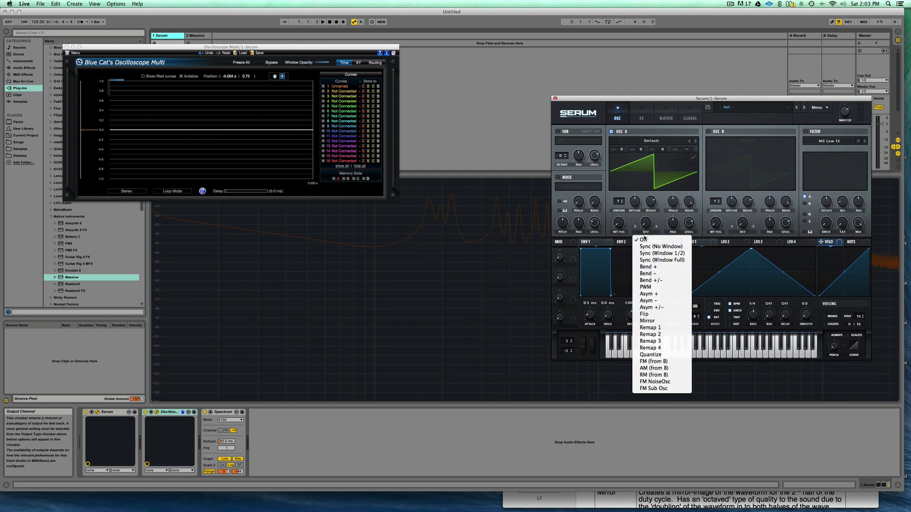
click(671, 328)
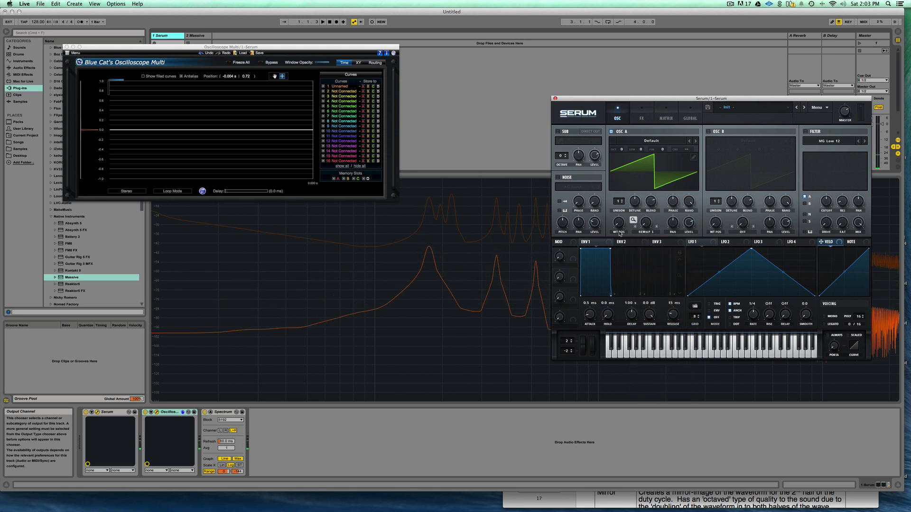
Step oscillator A's warp mode three modes forward from Remap 1 and back to it while playing notes
click(657, 227)
click(657, 227)
click(657, 227)
click(636, 226)
click(635, 227)
click(636, 226)
Open oscillator A's remap curve for editing and bend it into a steep late rise
click(648, 232)
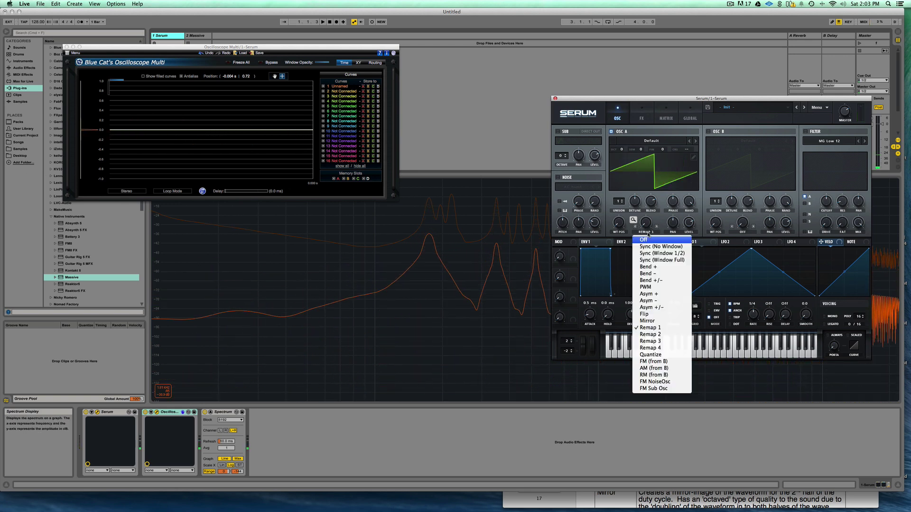
click(648, 233)
click(634, 220)
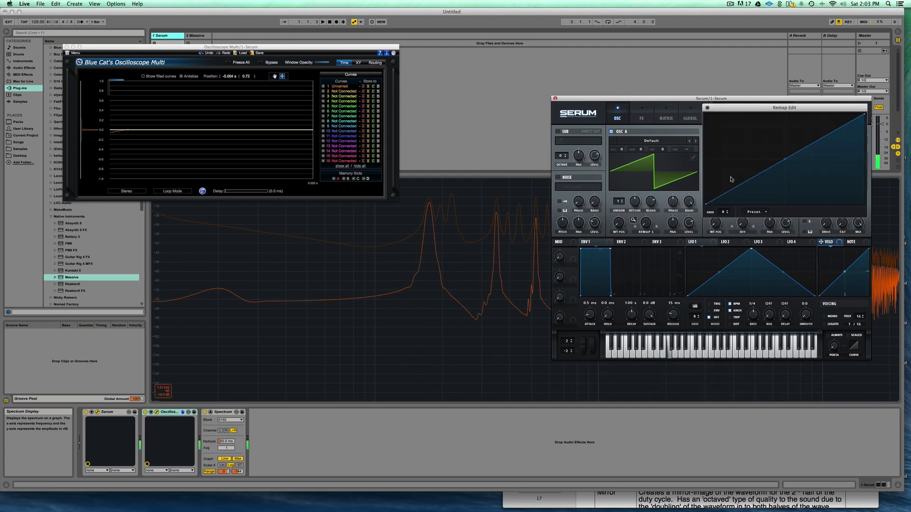
drag(787, 169, 826, 181)
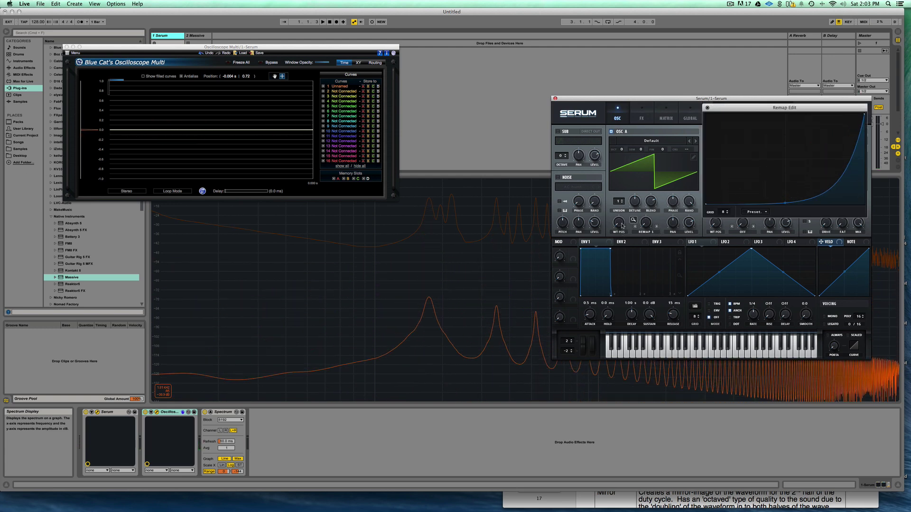
Load the Analog Basic Shapes wavetable into oscillator A and restore the remap curve to a straight diagonal
click(664, 144)
mouse_move(674, 148)
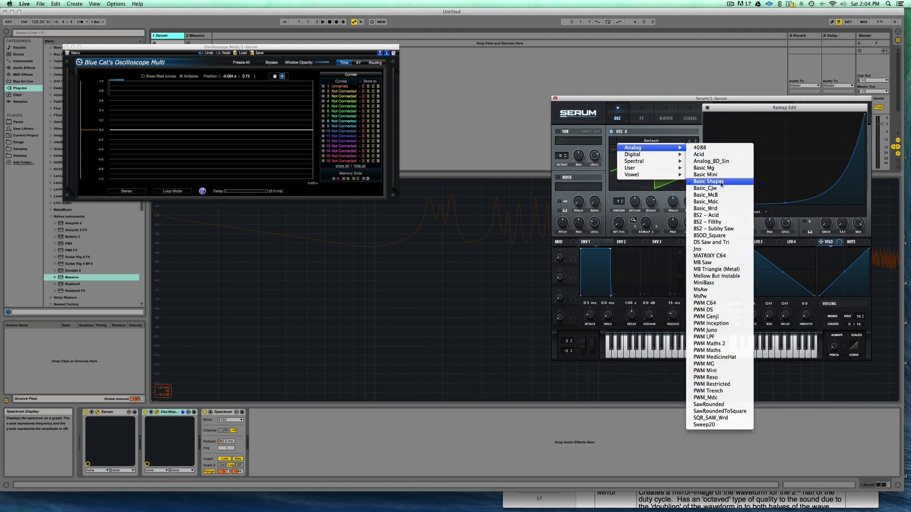
click(722, 181)
right_click(801, 202)
double_click(800, 201)
double_click(800, 201)
drag(800, 202, 752, 161)
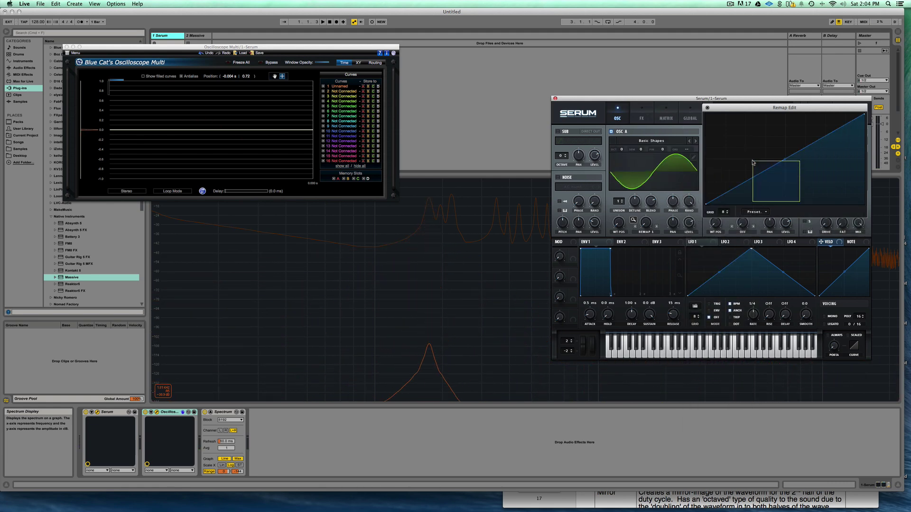
Add two points to the remap curve to form an early peak and a dip, and raise oscillator A's warp to 100%
double_click(809, 148)
drag(810, 149, 817, 165)
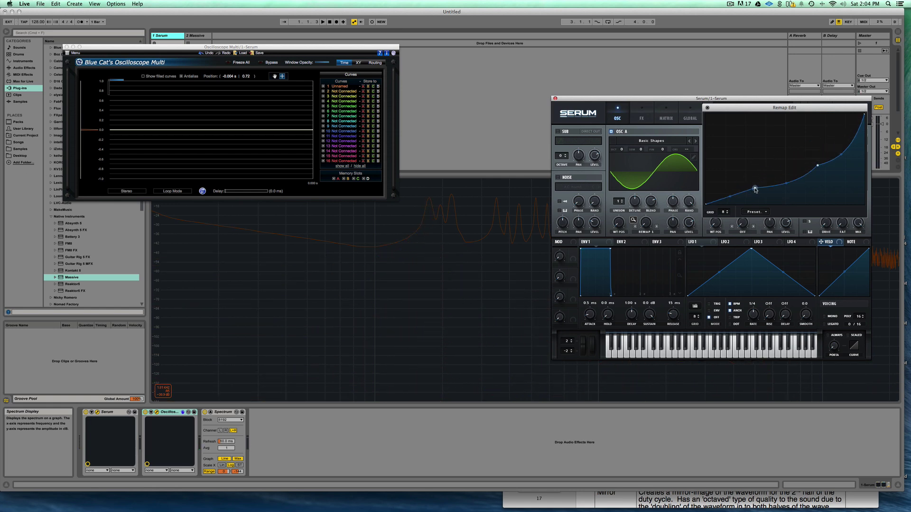
drag(645, 222, 646, 164)
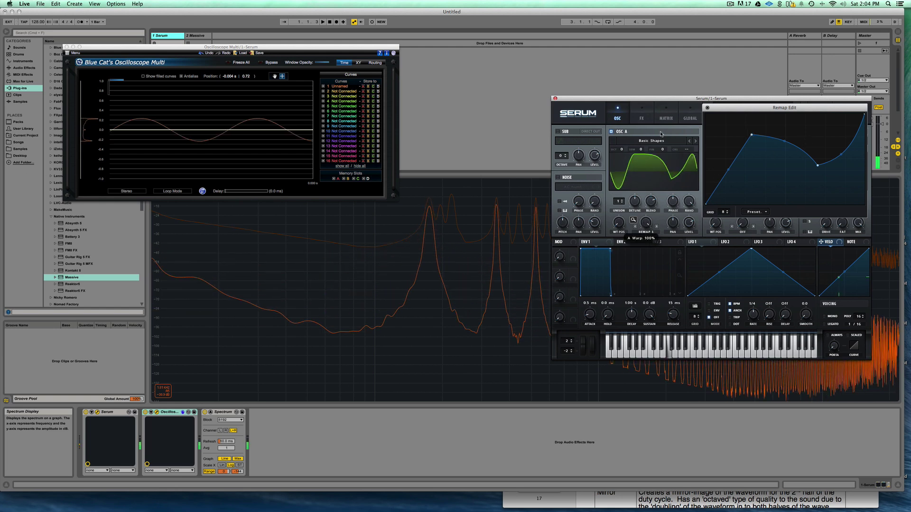
Step oscillator A's warp mode forward and back through the Remap modes, ending on Quantize, while playing notes
click(657, 227)
click(657, 227)
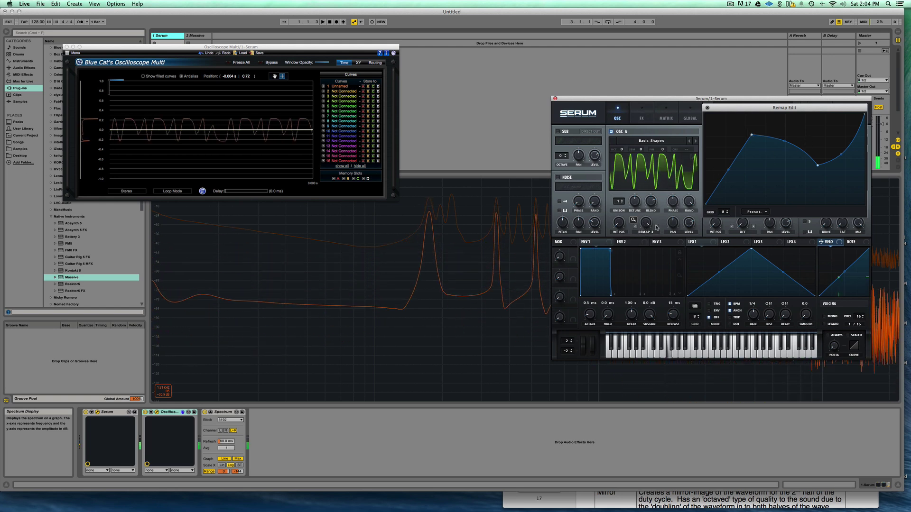
click(658, 227)
click(635, 227)
click(635, 227)
click(635, 227)
click(657, 227)
click(657, 227)
click(657, 227)
click(657, 227)
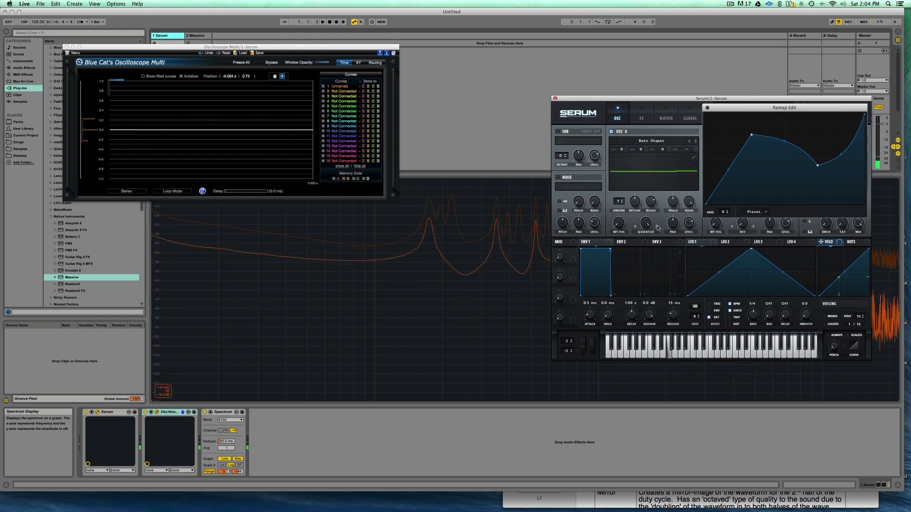
Step oscillator A's warp mode down through the Remap modes and back up to Remap 4, and sag the remap curve's first segment
click(635, 226)
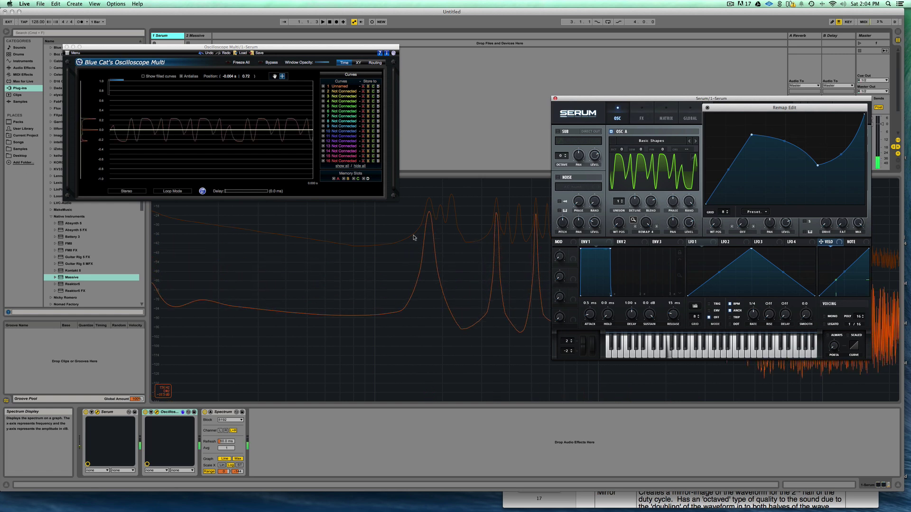
click(635, 227)
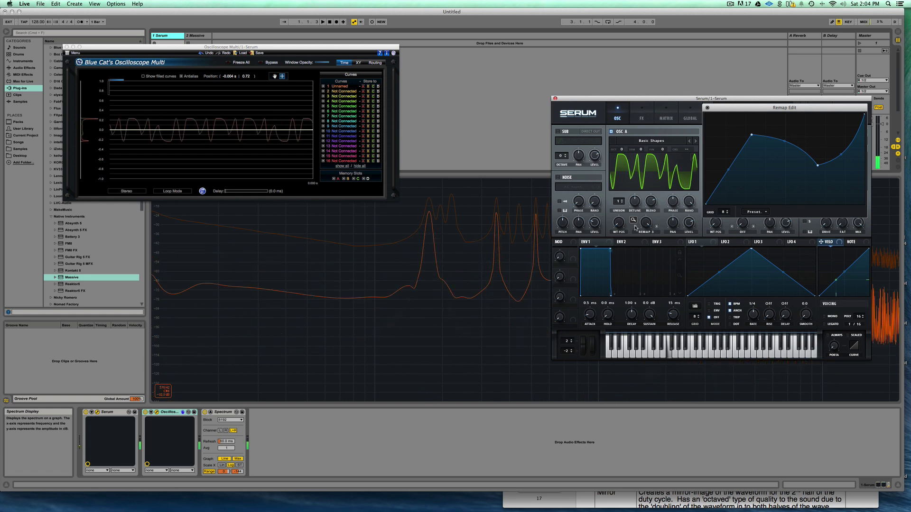
click(635, 227)
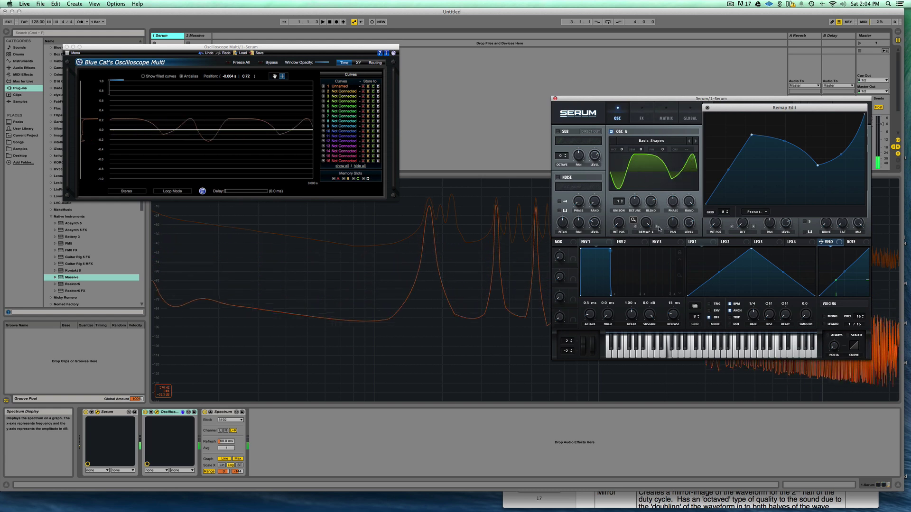
click(658, 226)
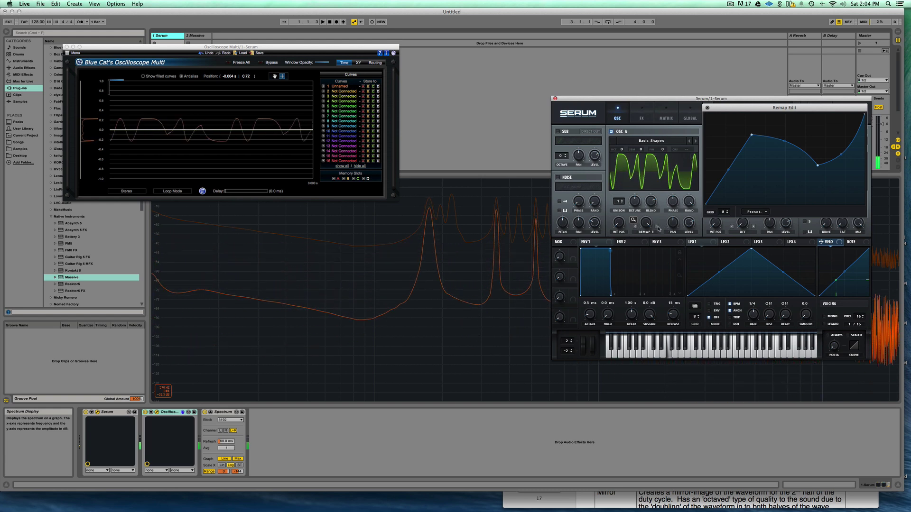
click(658, 227)
drag(729, 170, 733, 192)
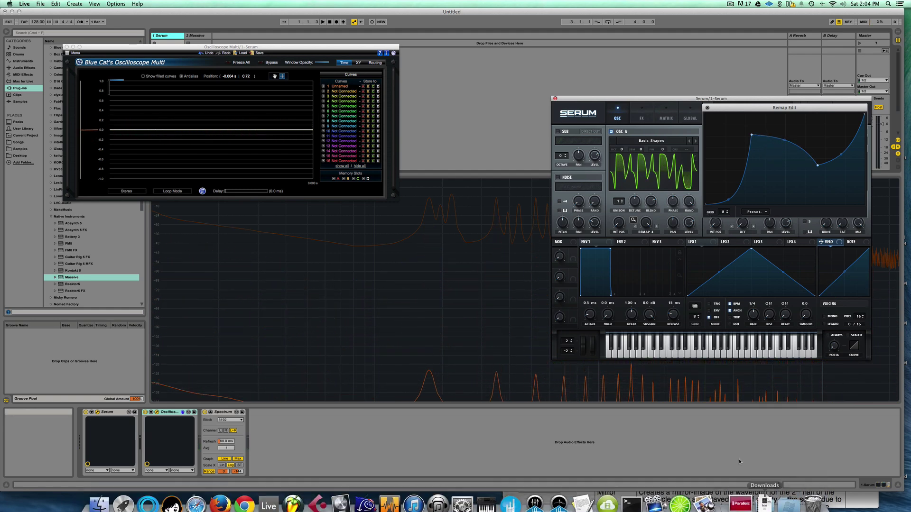
Switch to Preview to read the Remap and Quantize warp mode descriptions in Serum_10_Manual.pdf, and return to Live
click(716, 500)
scroll(711, 487, up, 8)
scroll(711, 487, down, 12)
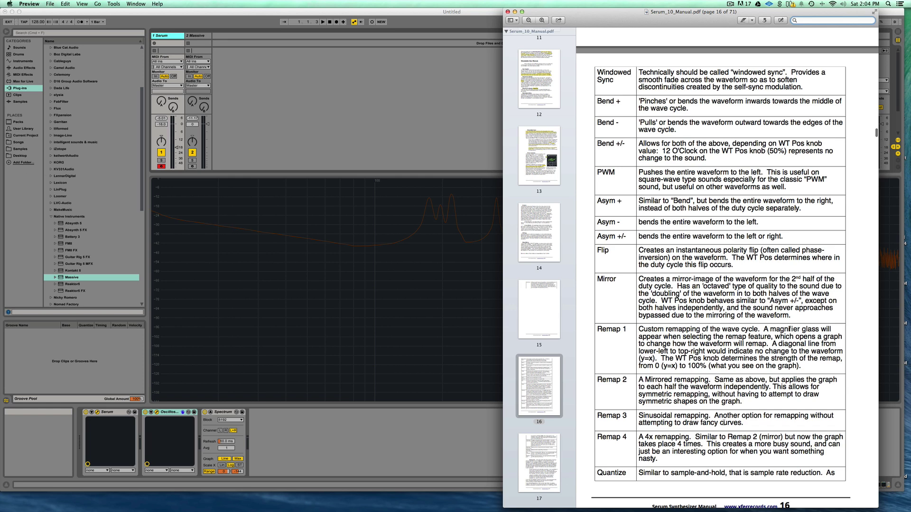
scroll(724, 421, down, 1)
scroll(670, 434, down, 5)
click(317, 483)
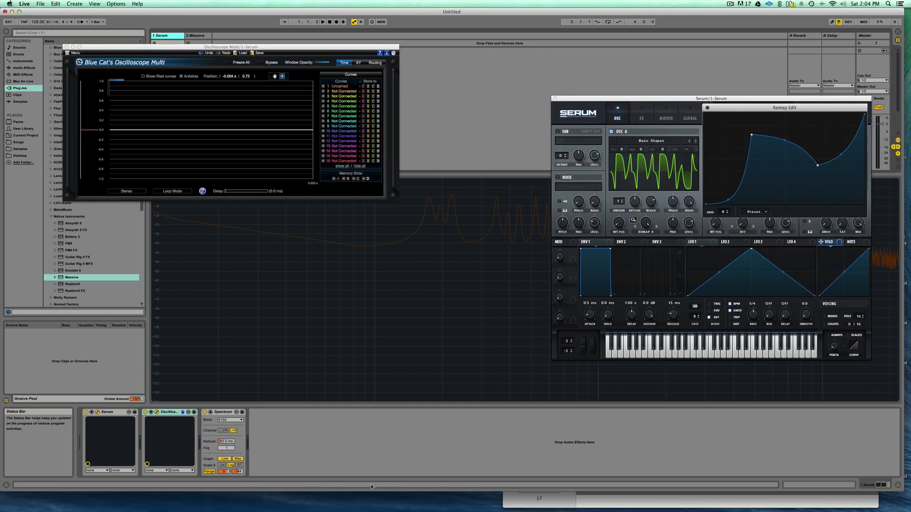
Change oscillator A's warp mode to Quantize and sweep its warp amount while playing notes
click(644, 234)
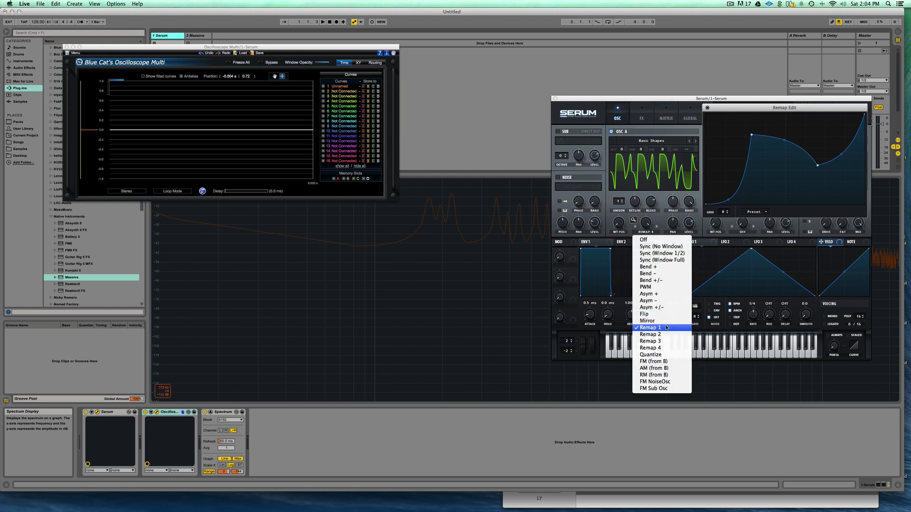
click(674, 355)
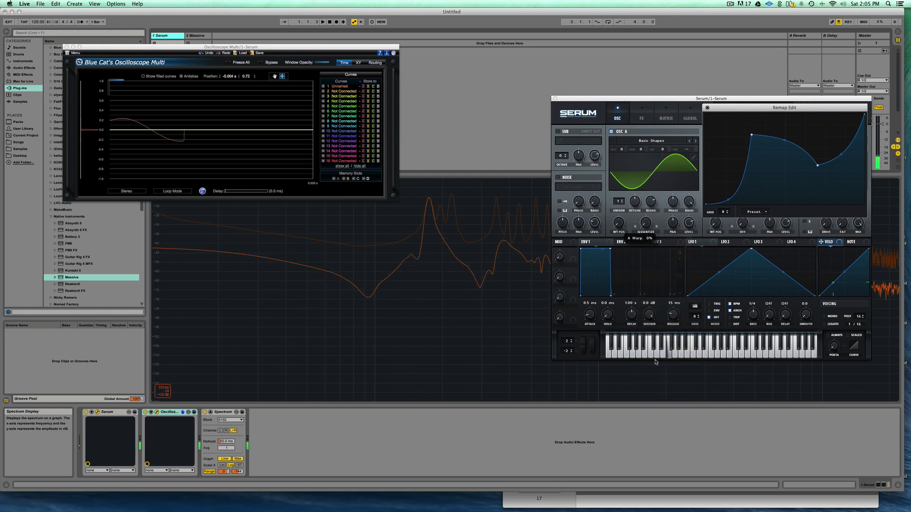
drag(654, 224, 645, 263)
Set oscillator A's warp mode to FM (from B), and enable oscillator B with the Analog Basic Shapes wavetable
click(645, 232)
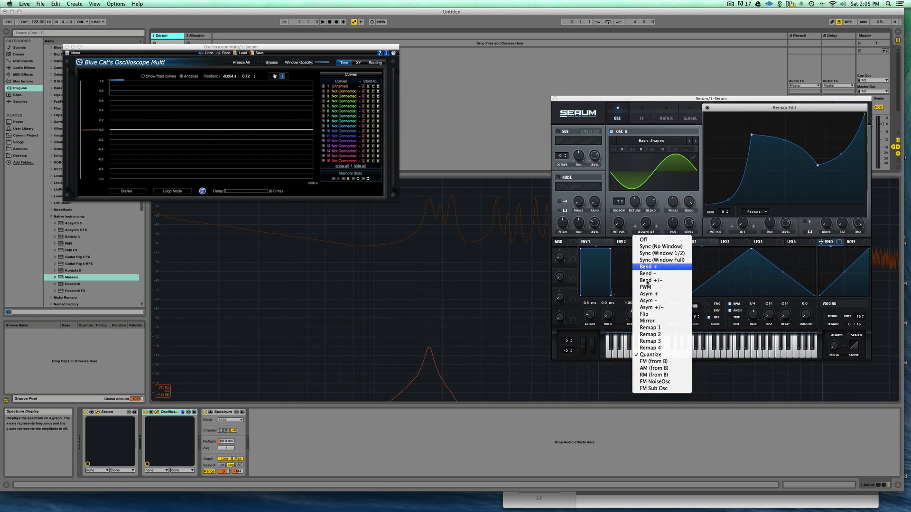
click(677, 363)
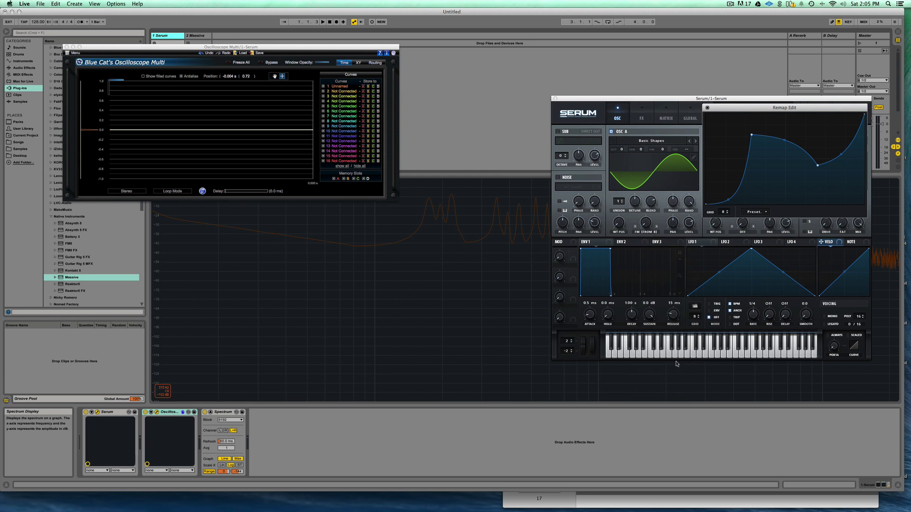
click(707, 108)
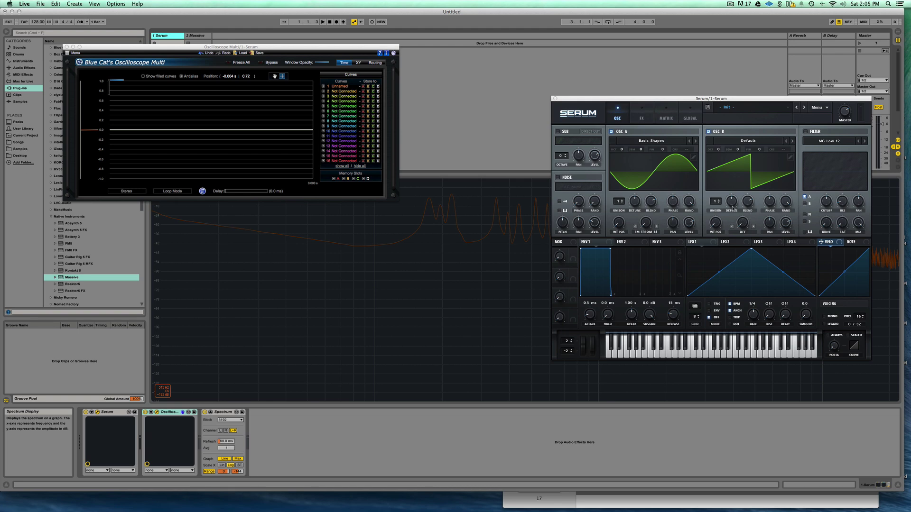
click(746, 142)
mouse_move(766, 149)
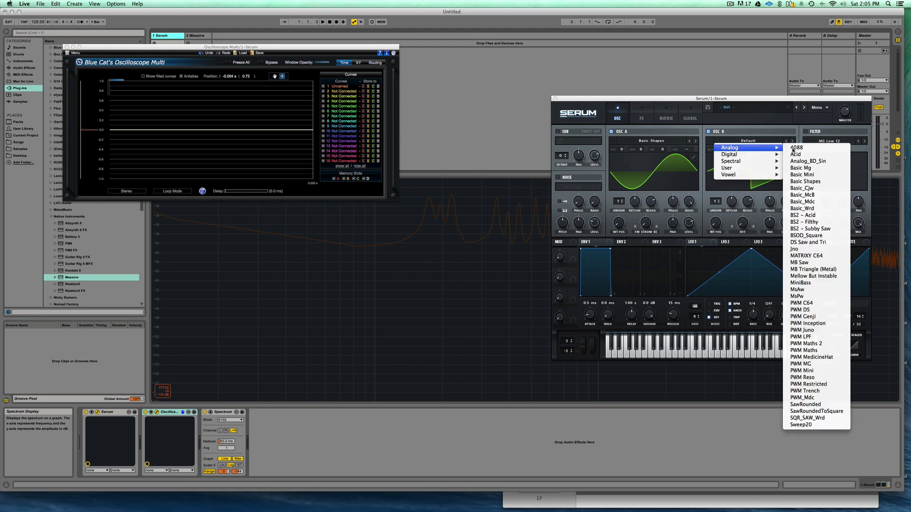
click(815, 181)
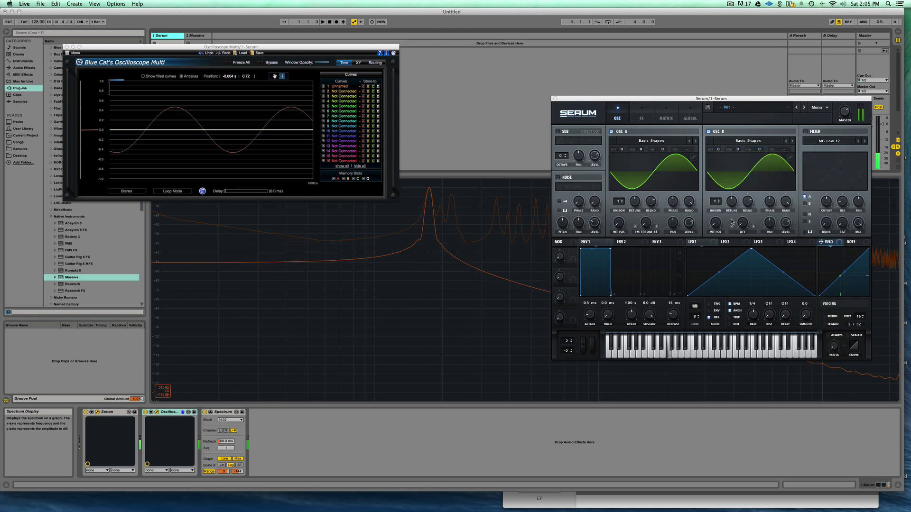
Lower oscillator B's level to 0% and raise oscillator A's FM warp amount while playing notes
drag(785, 223, 782, 288)
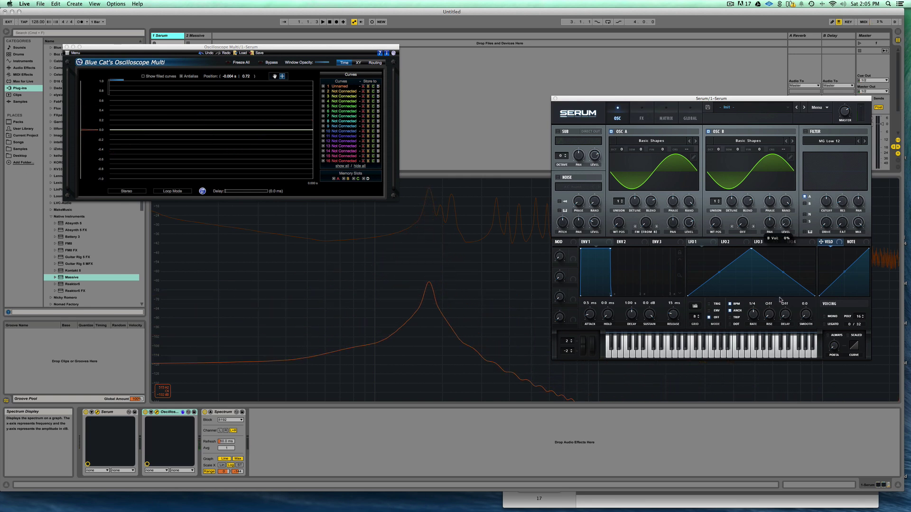
drag(644, 232, 647, 196)
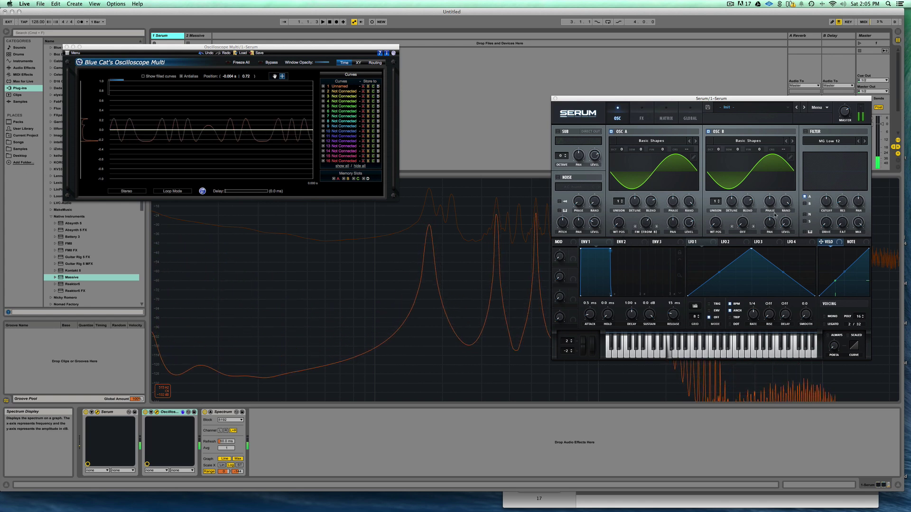
Show oscillator B's wavetable in 3D and vary its wavetable position and semitone tuning, leaving the tuning at 0 semitones
click(758, 175)
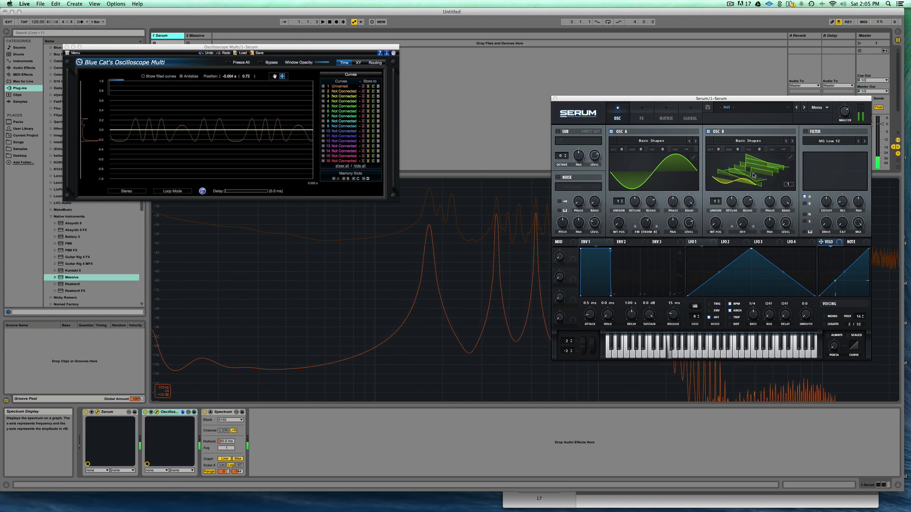
drag(713, 215, 724, 146)
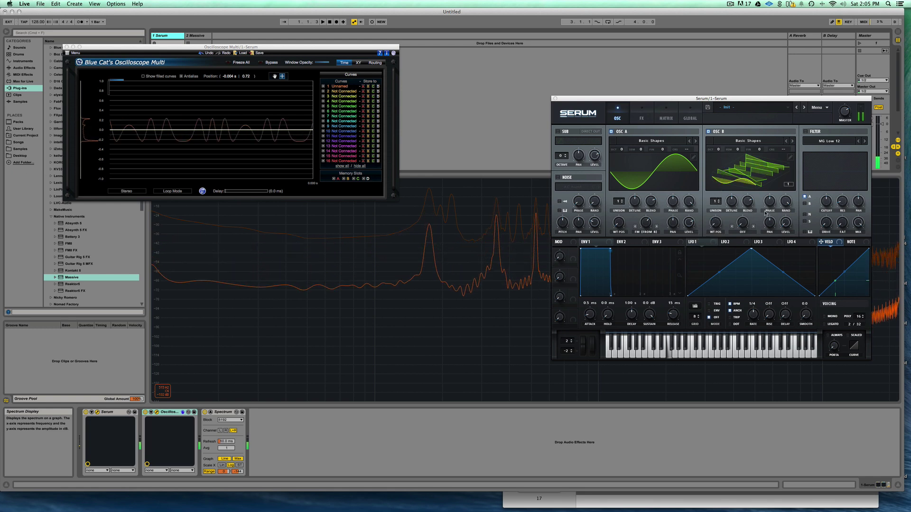
mouse_move(732, 202)
mouse_down()
mouse_move(732, 194)
mouse_move(735, 211)
mouse_up()
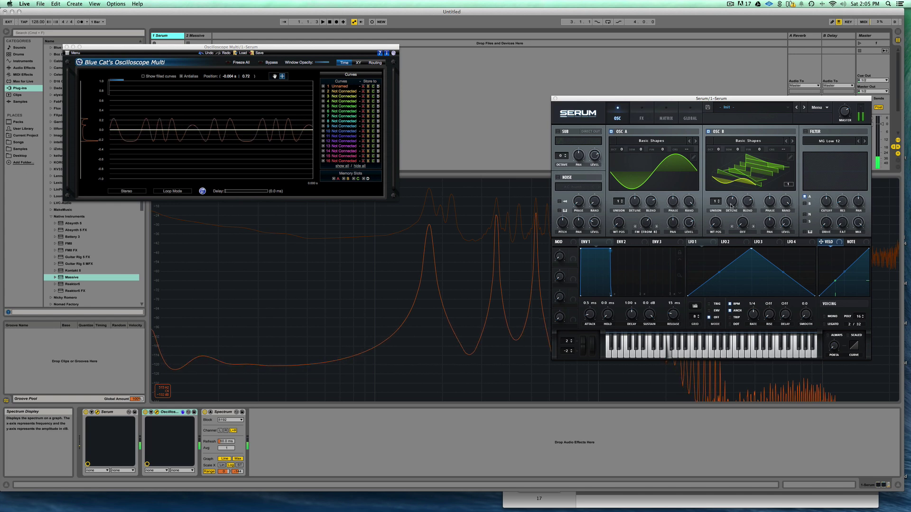
drag(737, 150, 737, 174)
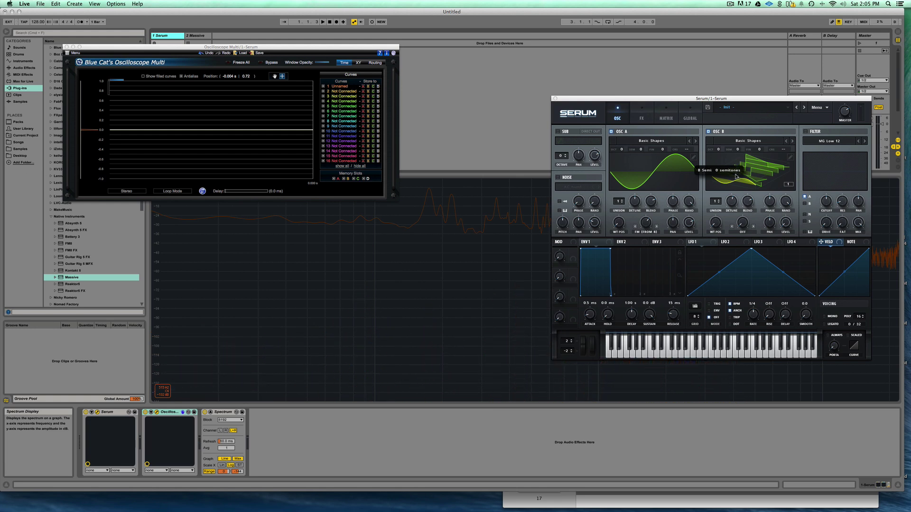
Change oscillator A's warp mode to AM (from B) and set oscillator B's wavetable position to 5 in the 2D view
click(657, 226)
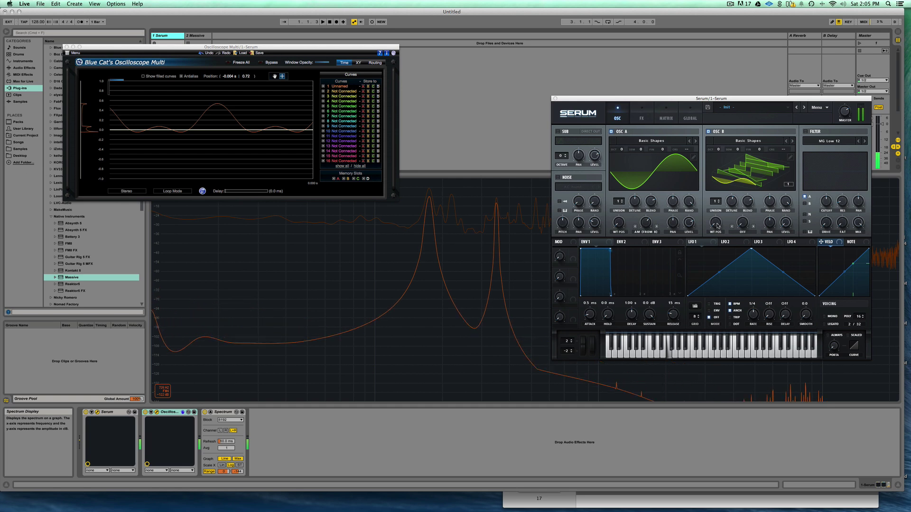
click(755, 167)
drag(756, 167, 714, 201)
click(635, 228)
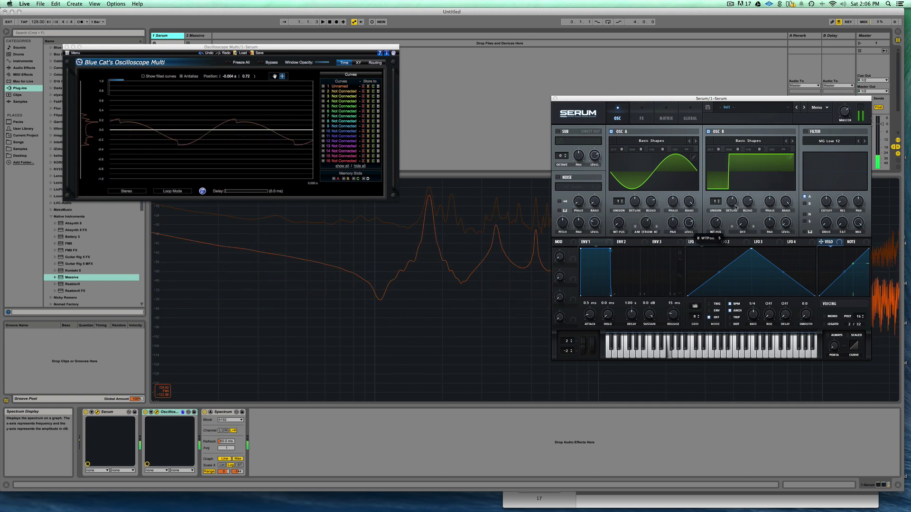
Change oscillator A's warp mode to RM (from B) and sweep oscillator B's wavetable position to a saw-like shape
click(657, 227)
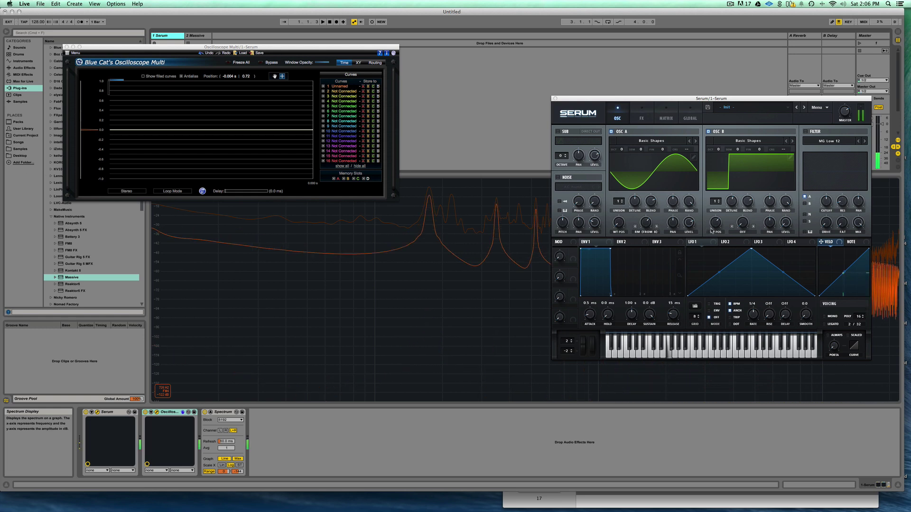
drag(713, 234, 717, 197)
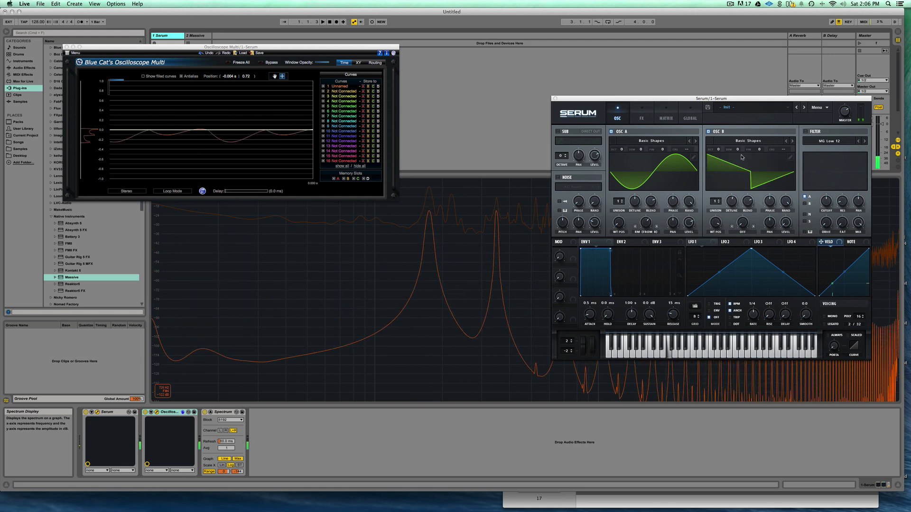
Raise oscillator B's tuning to +7 semitones and compare the AM (from B) and RM (from B) warp modes while playing notes
drag(738, 149, 737, 133)
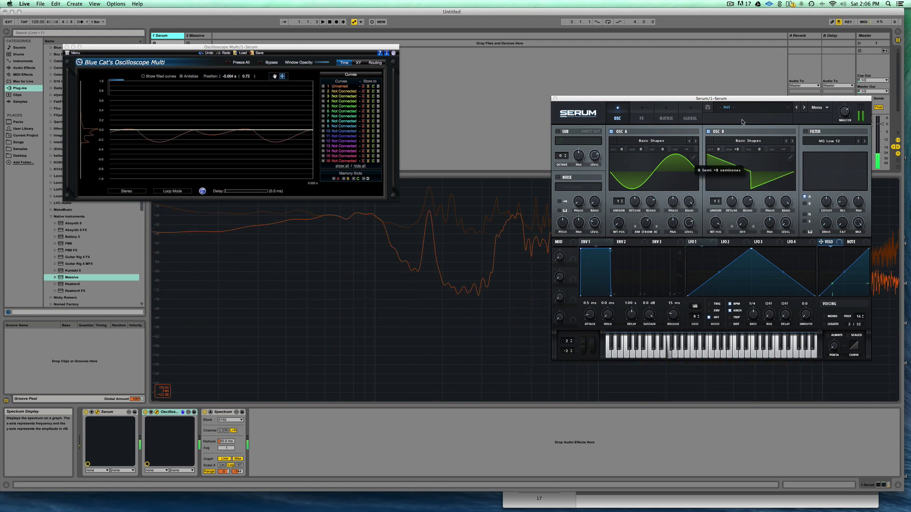
click(636, 229)
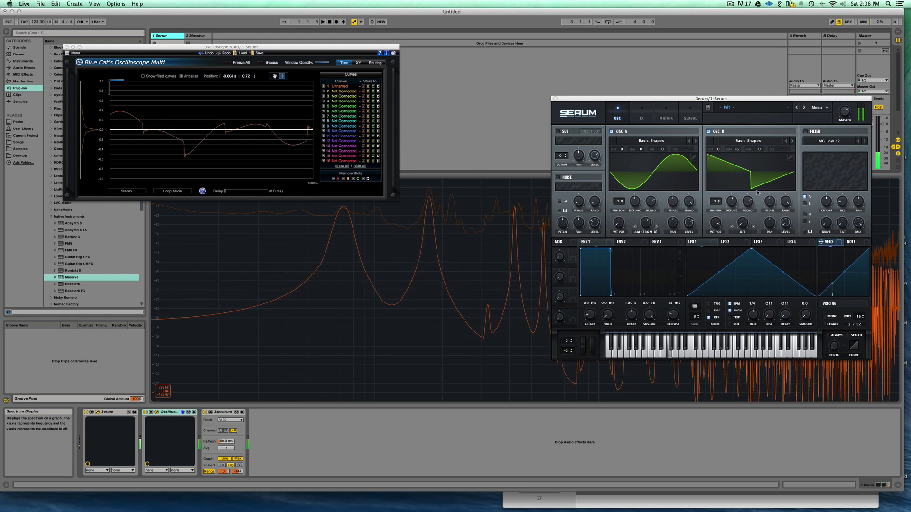
drag(738, 151, 738, 149)
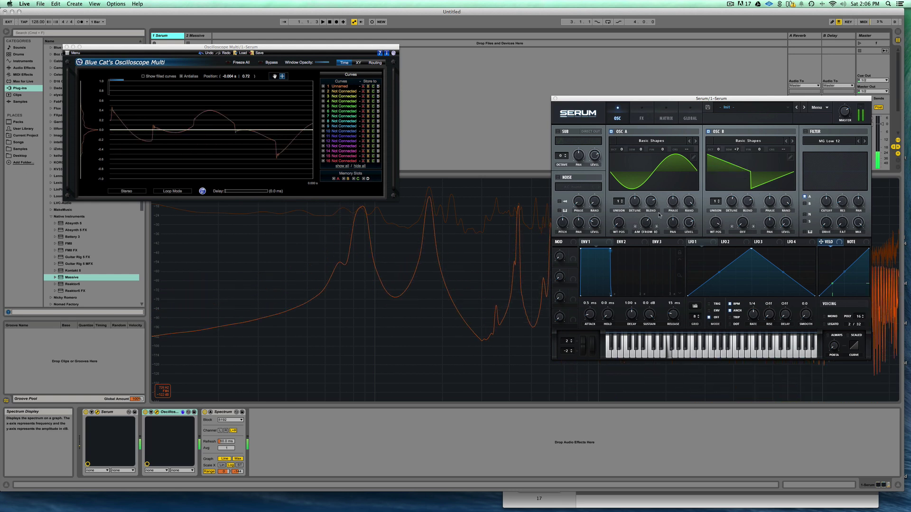
click(657, 226)
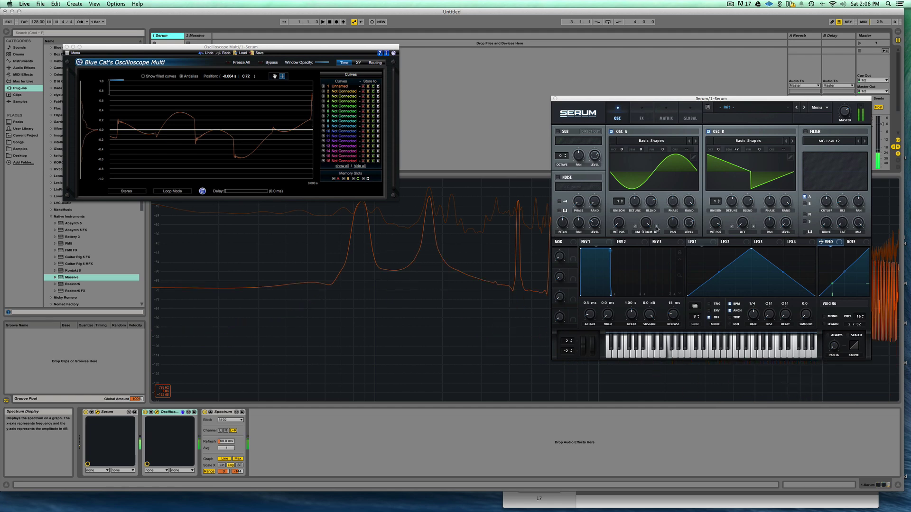
Load the E_Yeah wavetable in oscillator B and try different settings of its wavetable position and oscillator A's RM warp amount
click(743, 142)
mouse_move(759, 175)
click(799, 188)
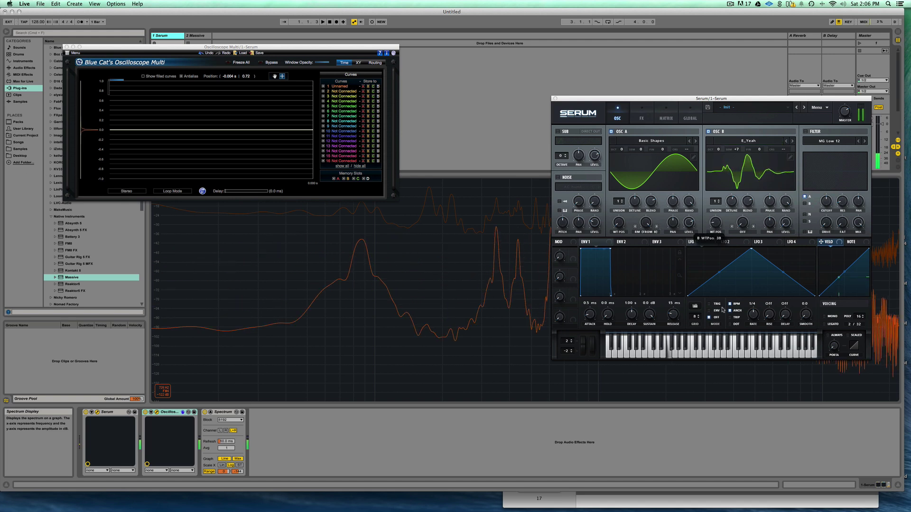
drag(642, 222, 644, 273)
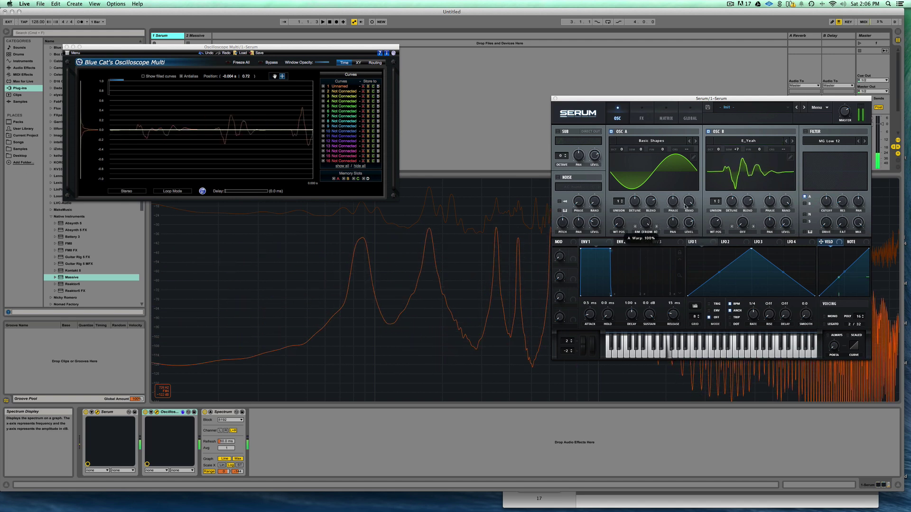
drag(716, 223, 719, 255)
Step oscillator B through further wavetables such as ML Addifunk, sweeping the wavetable position and comparing the AM and RM warp modes
click(792, 141)
click(792, 141)
drag(716, 223, 715, 296)
click(635, 227)
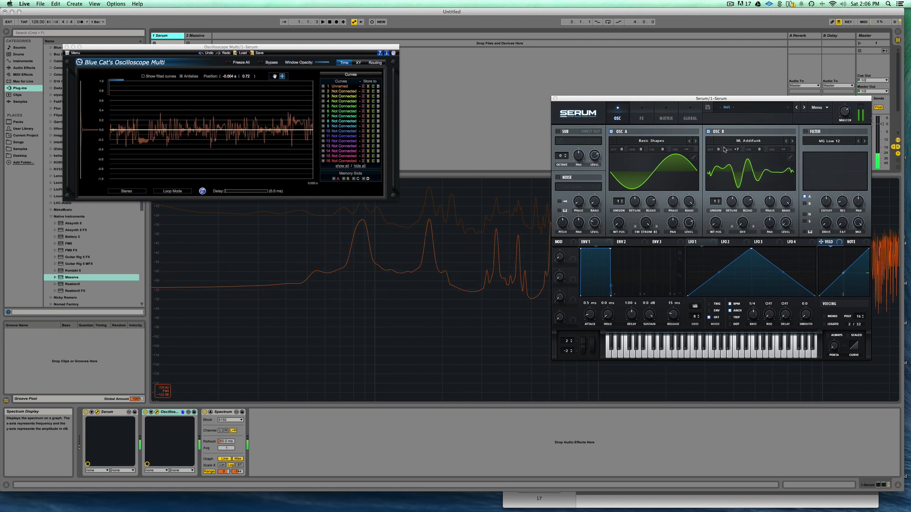
click(792, 141)
drag(714, 223, 693, 256)
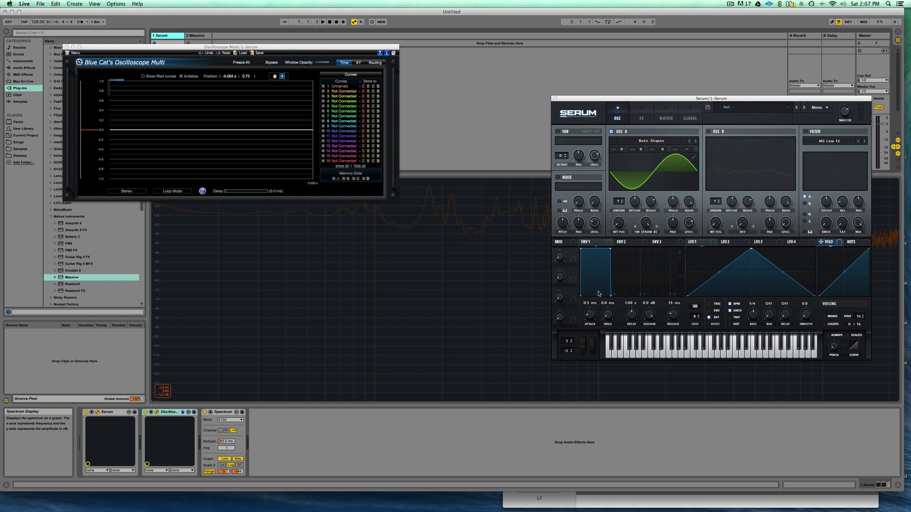
Set oscillator A's warp mode to FM NoiseOsc and adjust the enabled noise oscillator's level while playing notes
click(655, 232)
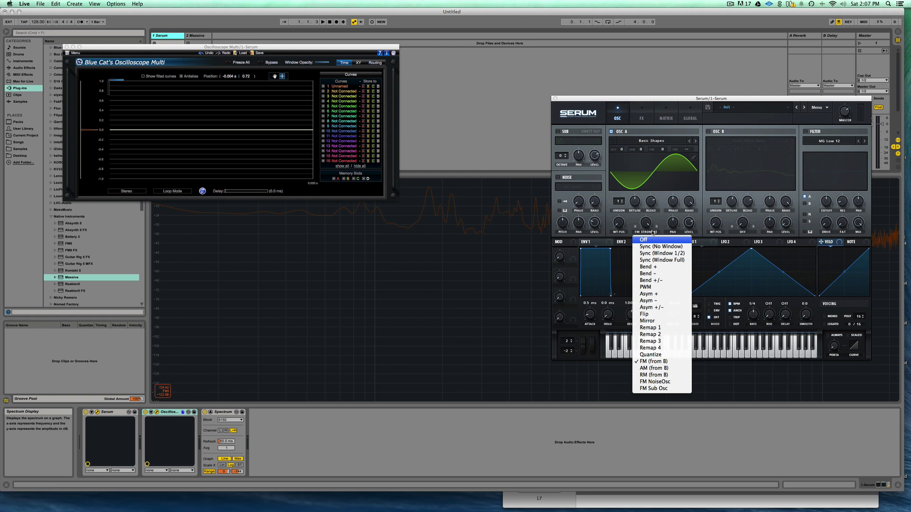
click(671, 383)
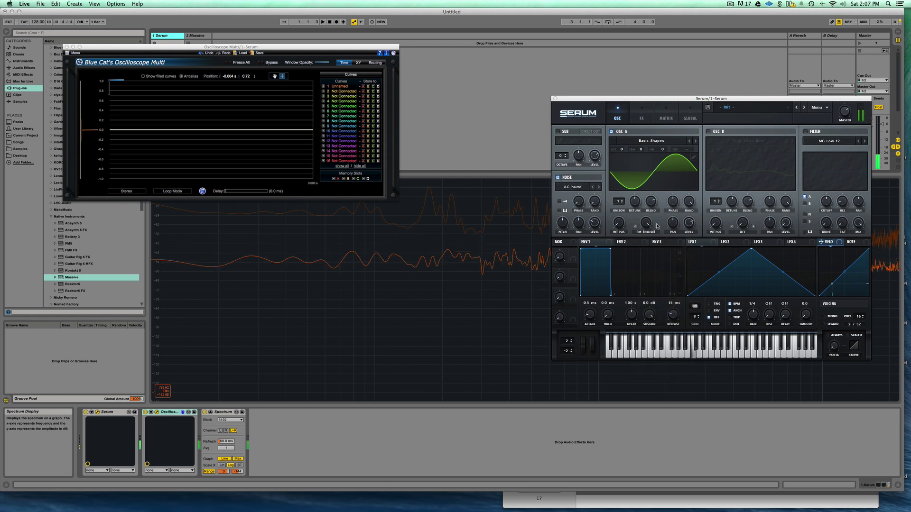
drag(594, 223, 594, 265)
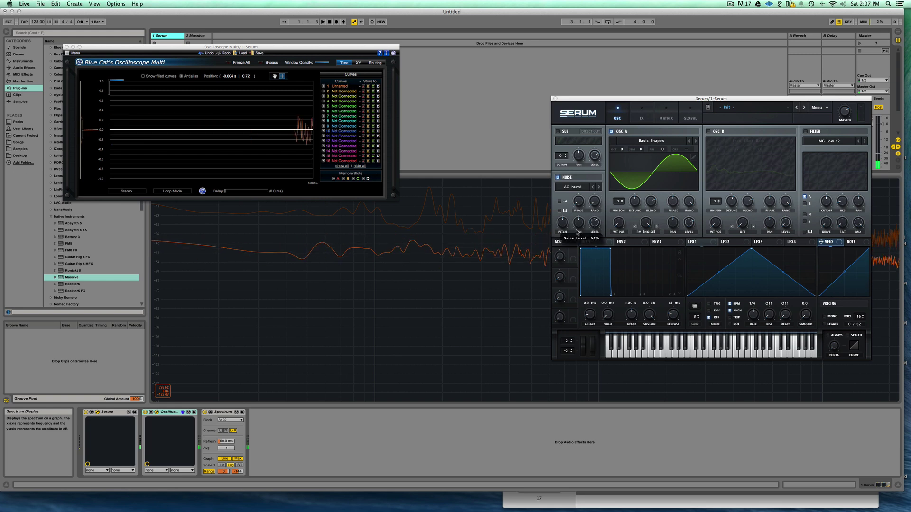
Load the AlphaNz sample in the noise oscillator, lower oscillator A's level to 0% and raise it again
click(599, 187)
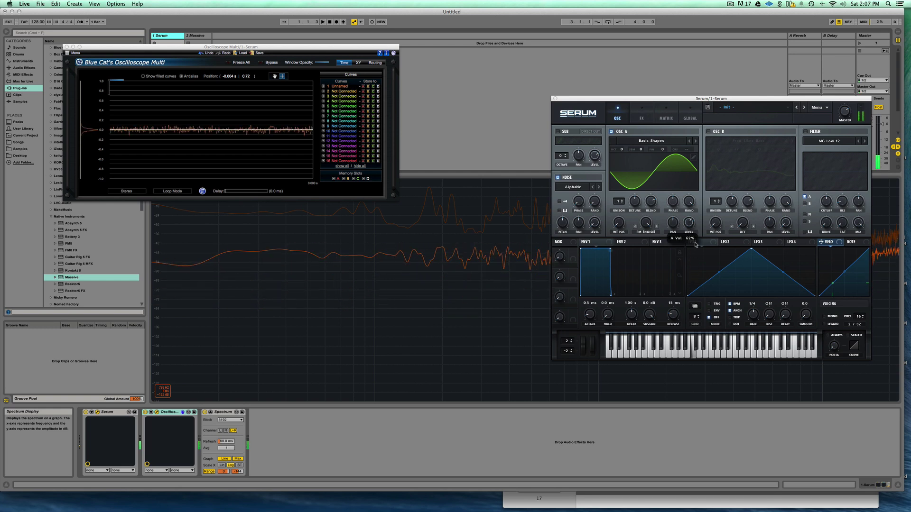
drag(695, 244, 697, 230)
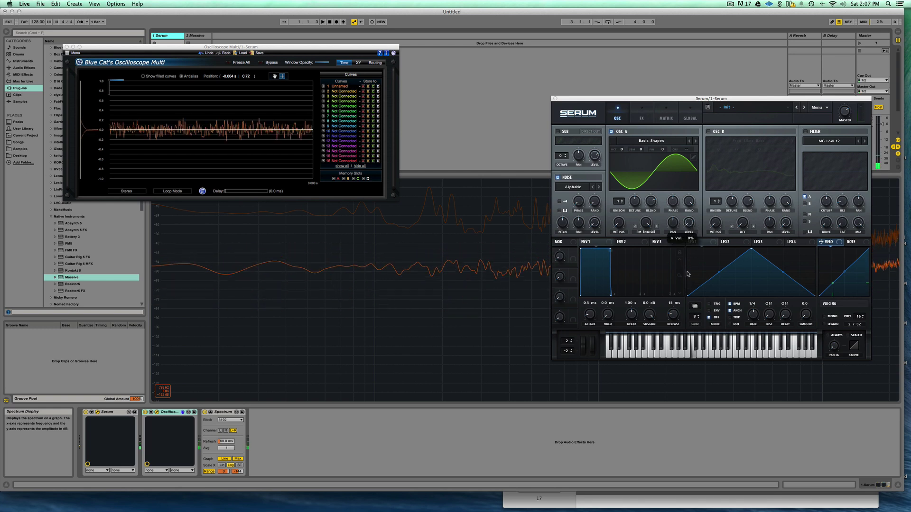
drag(686, 285, 689, 221)
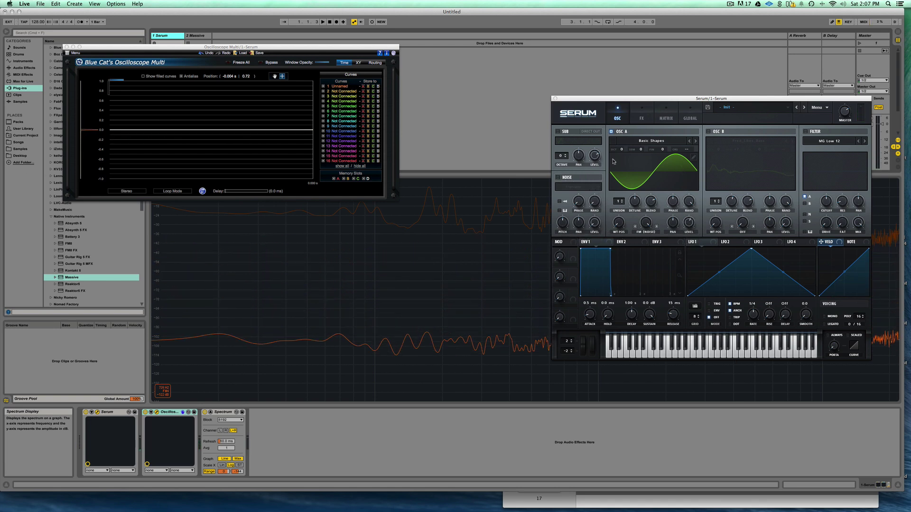
Enable the sub oscillator and try its square and other waveform shapes while playing notes
click(558, 131)
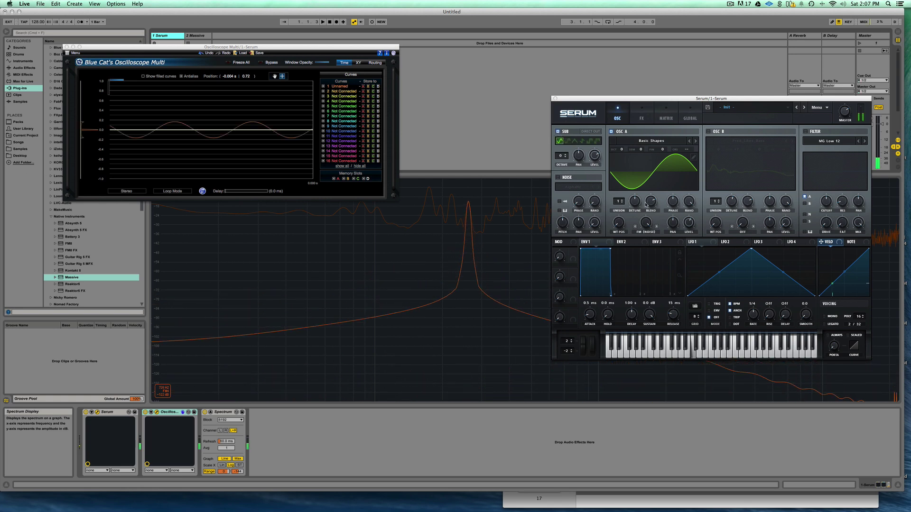
click(590, 141)
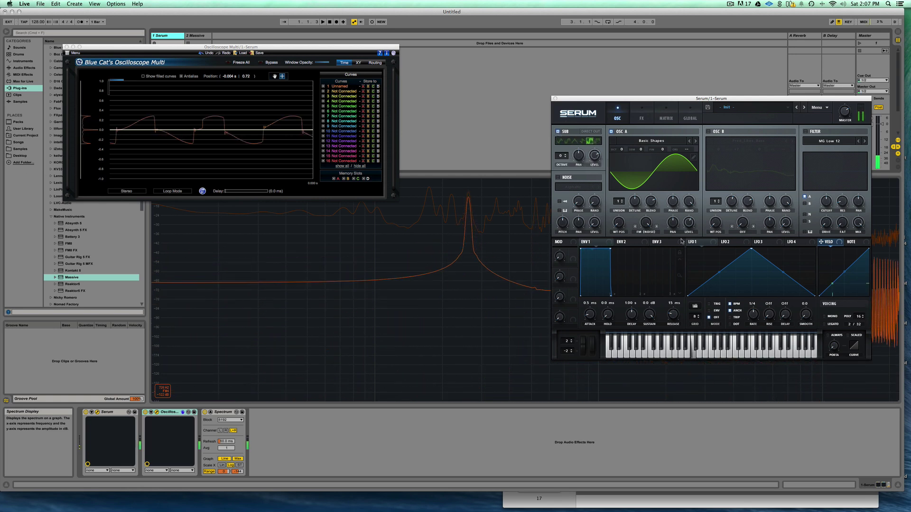
click(575, 141)
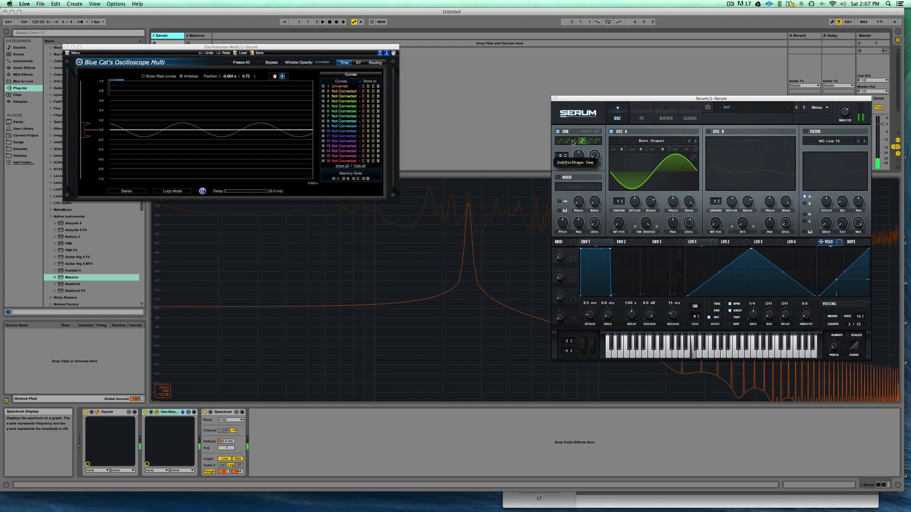
Set oscillator A's warp mode to FM Sub Osc and audition the sub oscillator's shapes, leaving it on the triangle
click(653, 228)
click(582, 141)
click(575, 141)
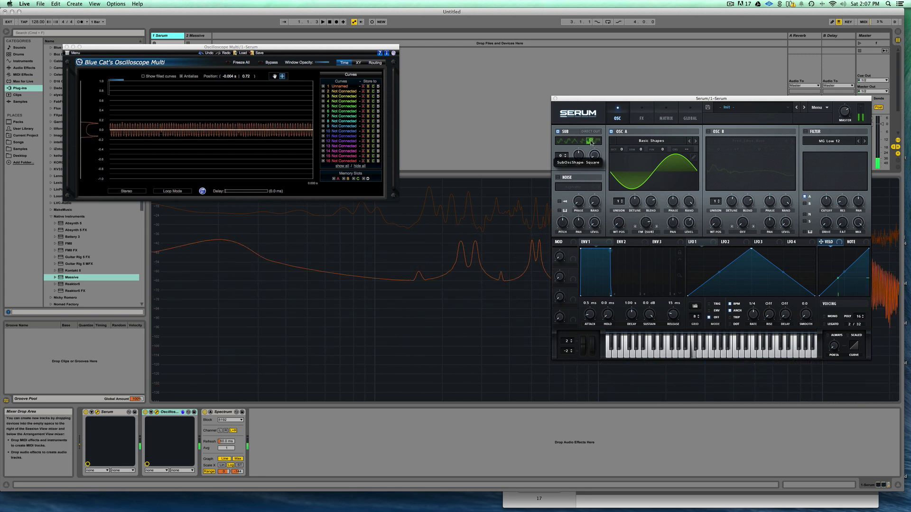
click(651, 232)
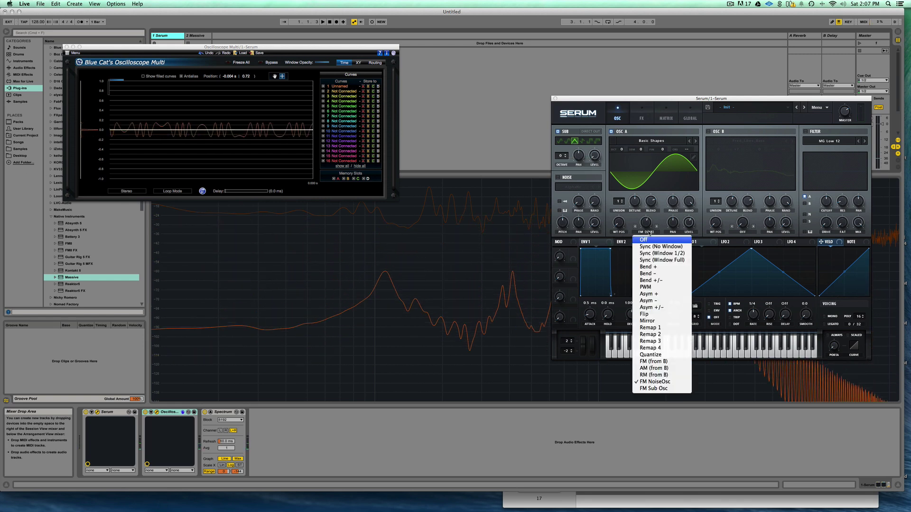
click(648, 233)
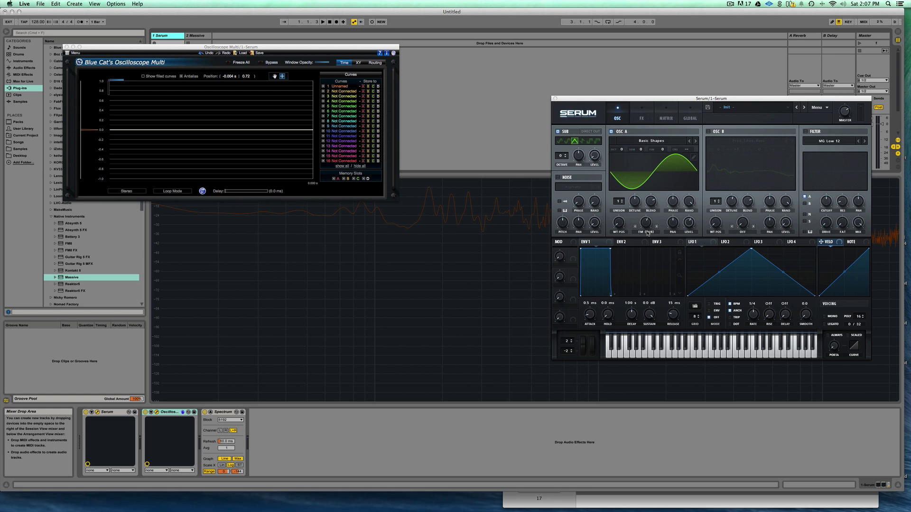
click(730, 4)
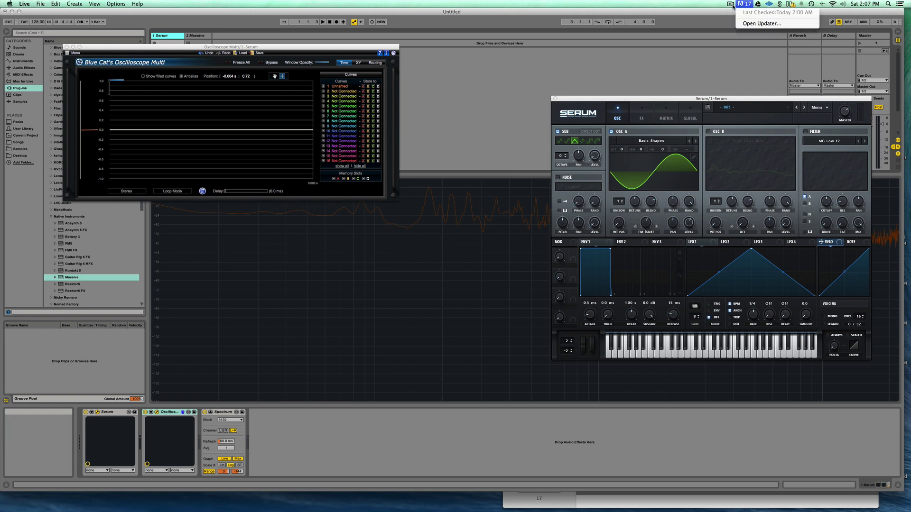